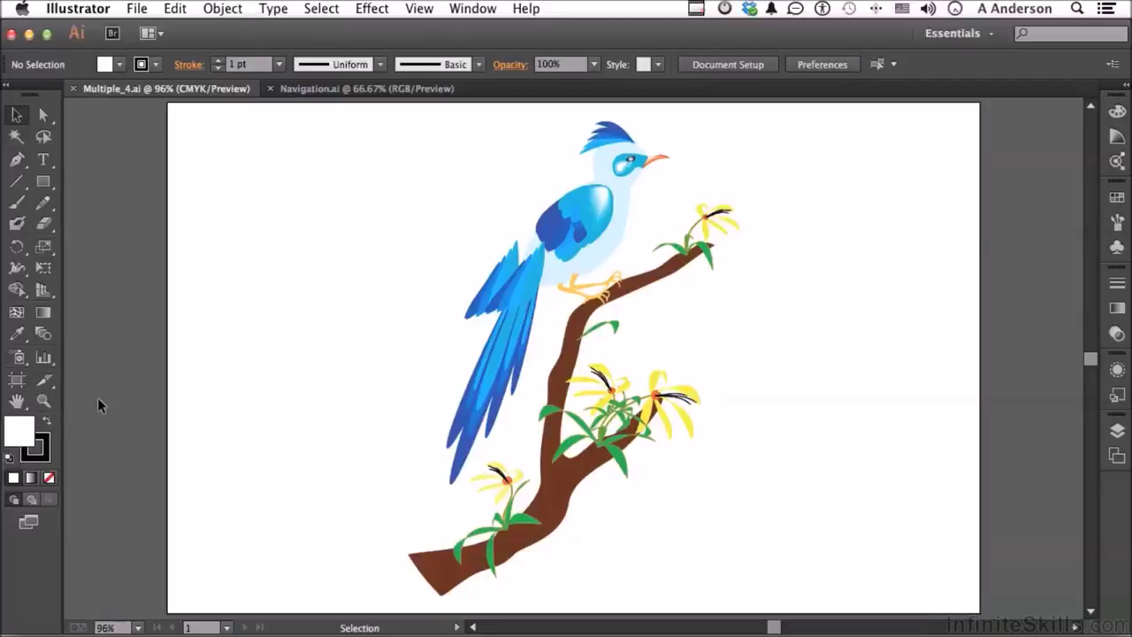
Magnify the bird's head and upper body to 300% with the Zoom tool
key(z)
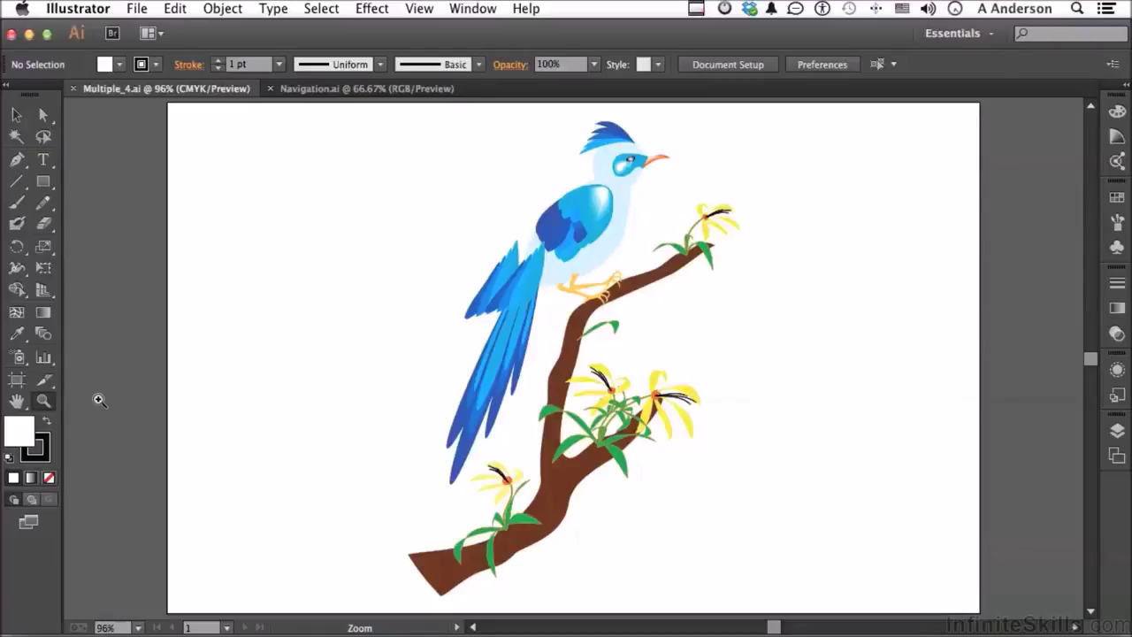
key(h)
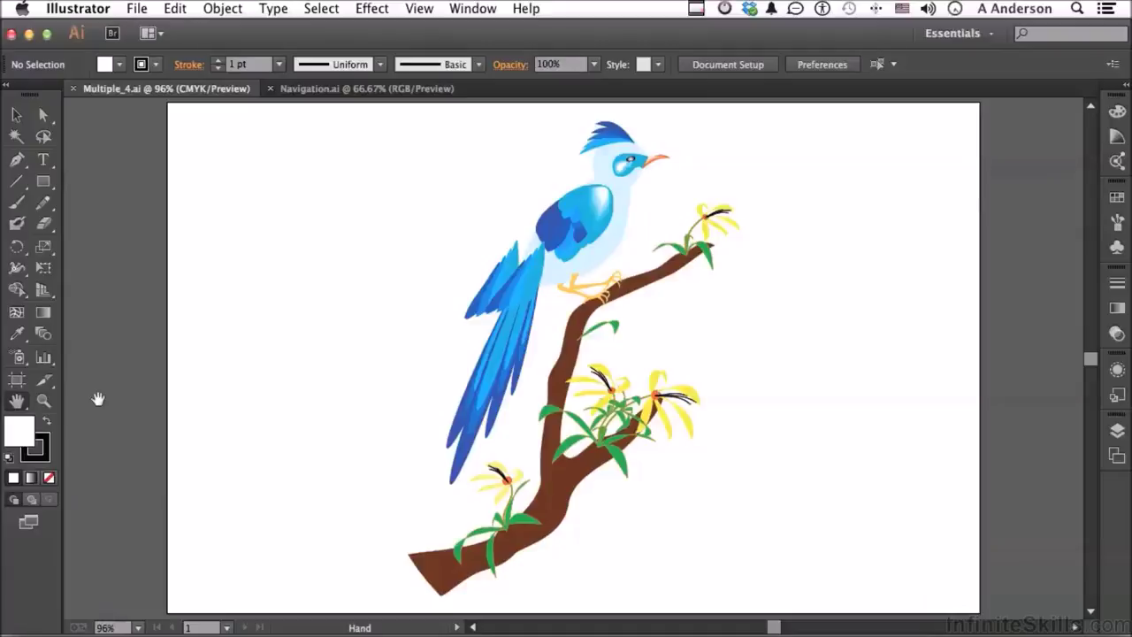
click(46, 403)
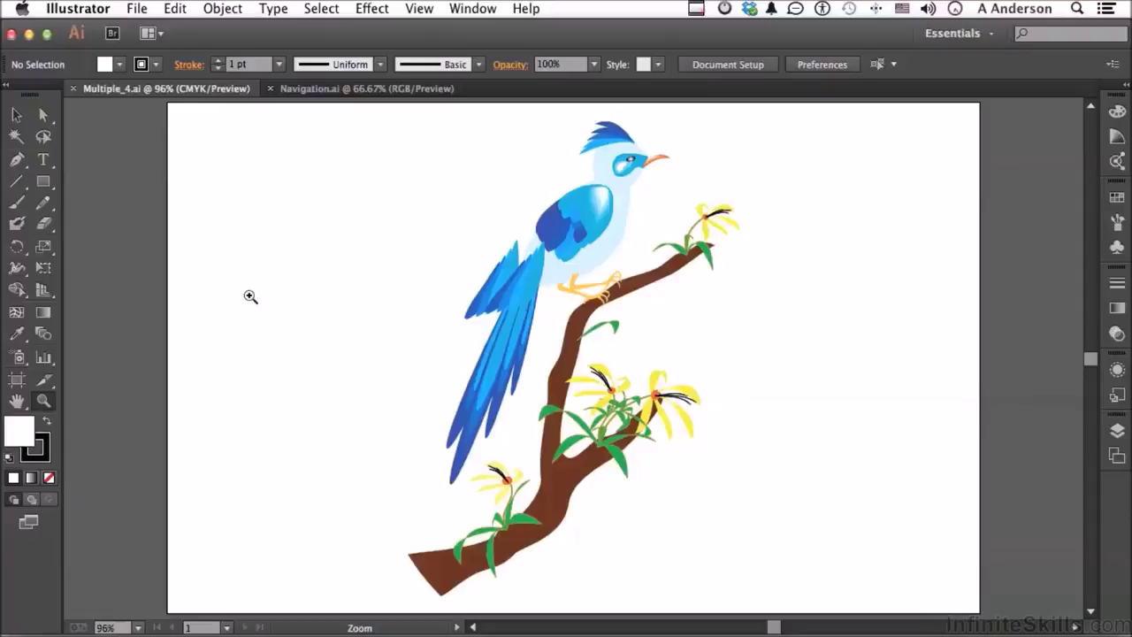
click(624, 168)
click(571, 372)
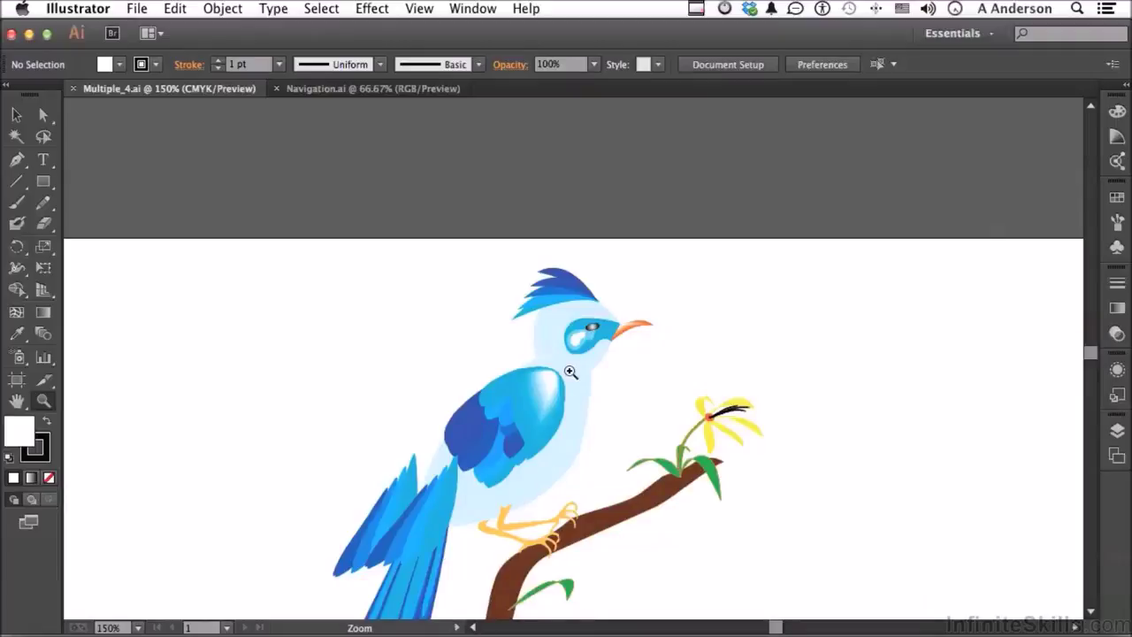
click(570, 372)
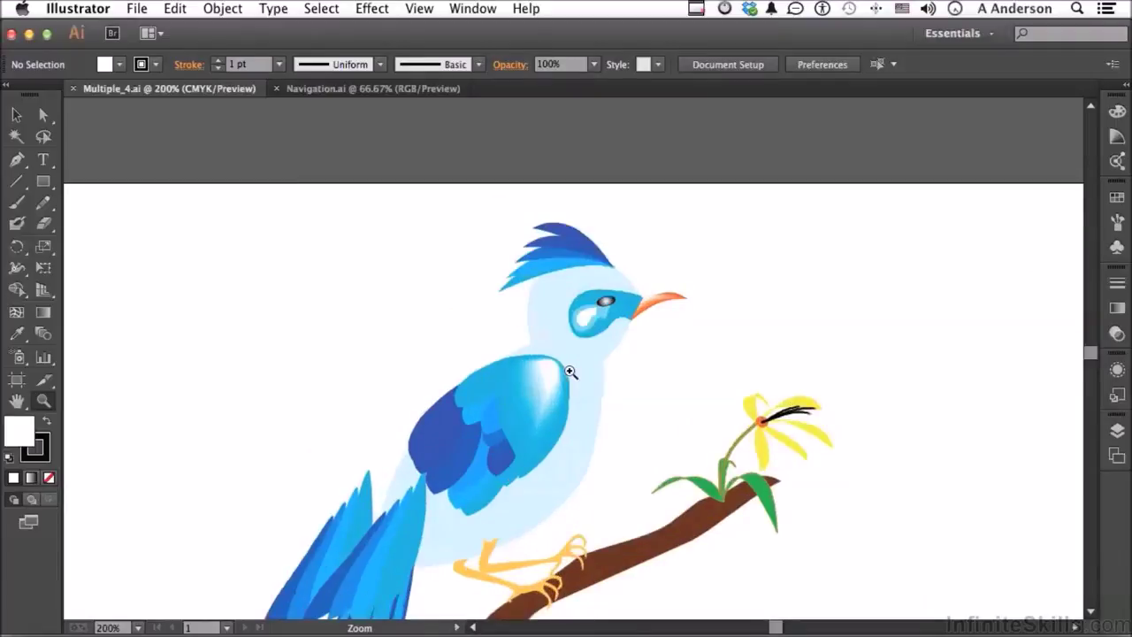
click(570, 372)
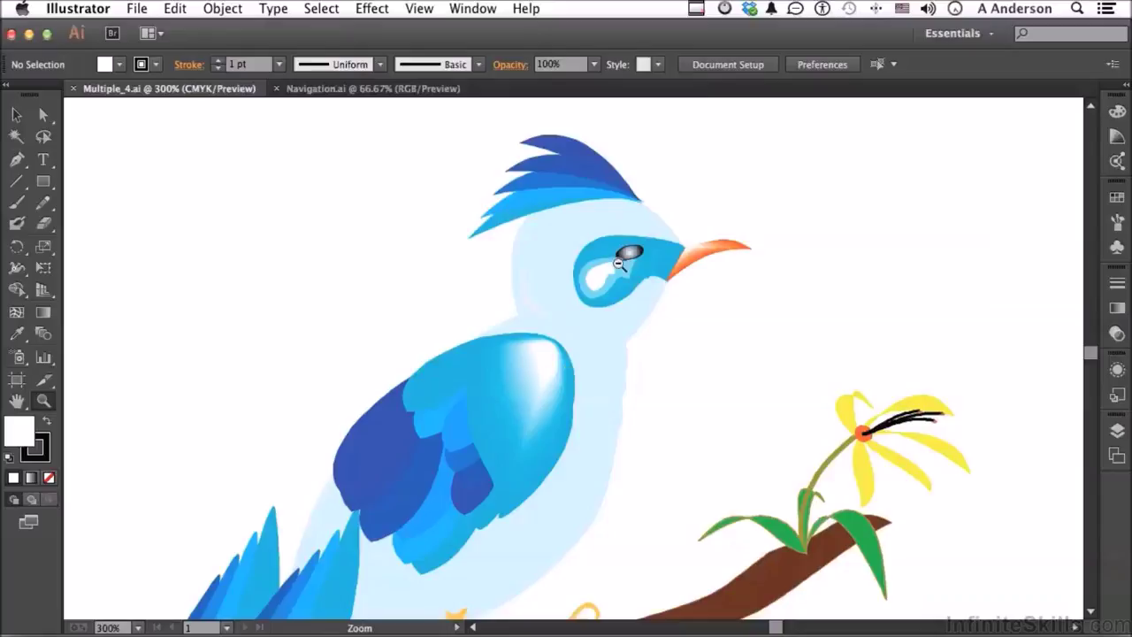
Zoom back out to 150% and fit the whole artboard in the window
alt+click(622, 260)
alt+click(560, 398)
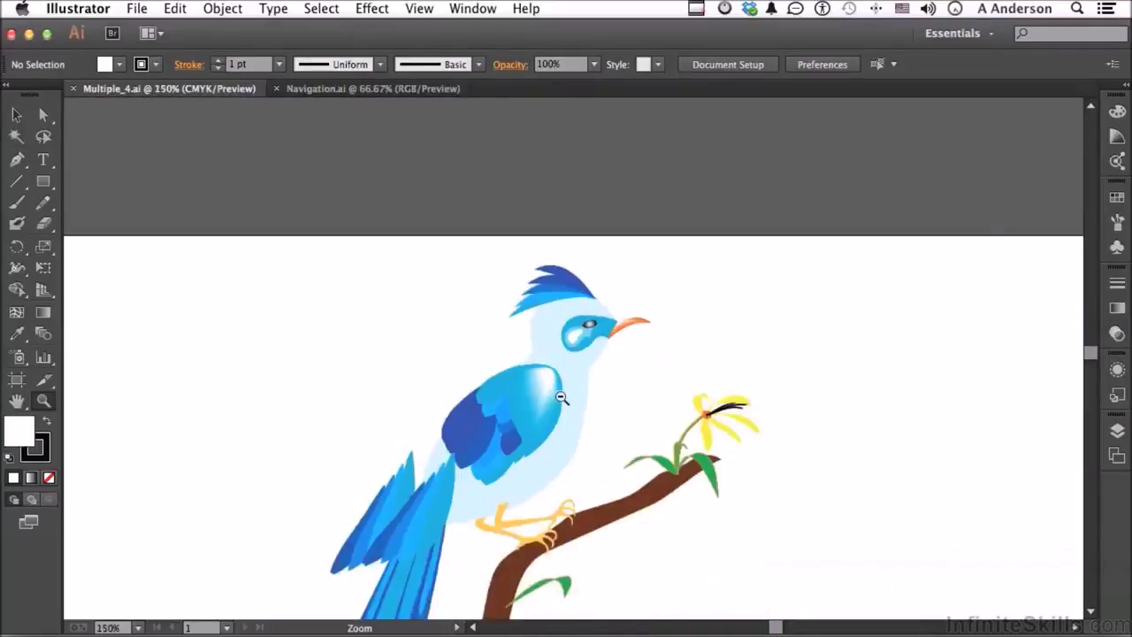
double_click(17, 401)
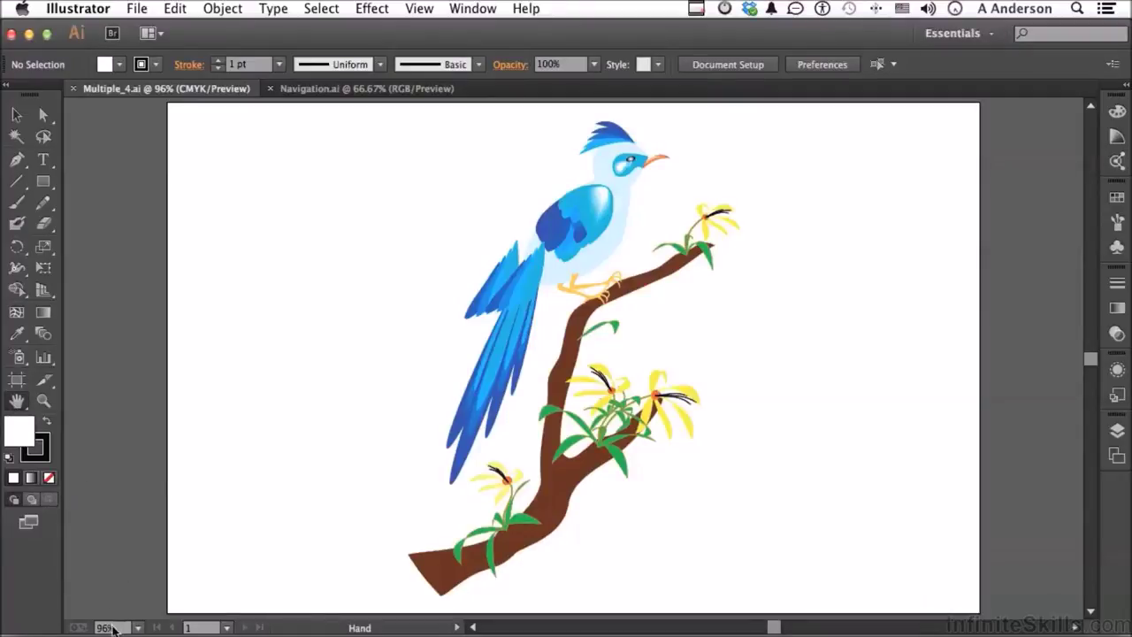
Display the bird artwork at 100% magnification and look over the available zoom commands
double_click(42, 400)
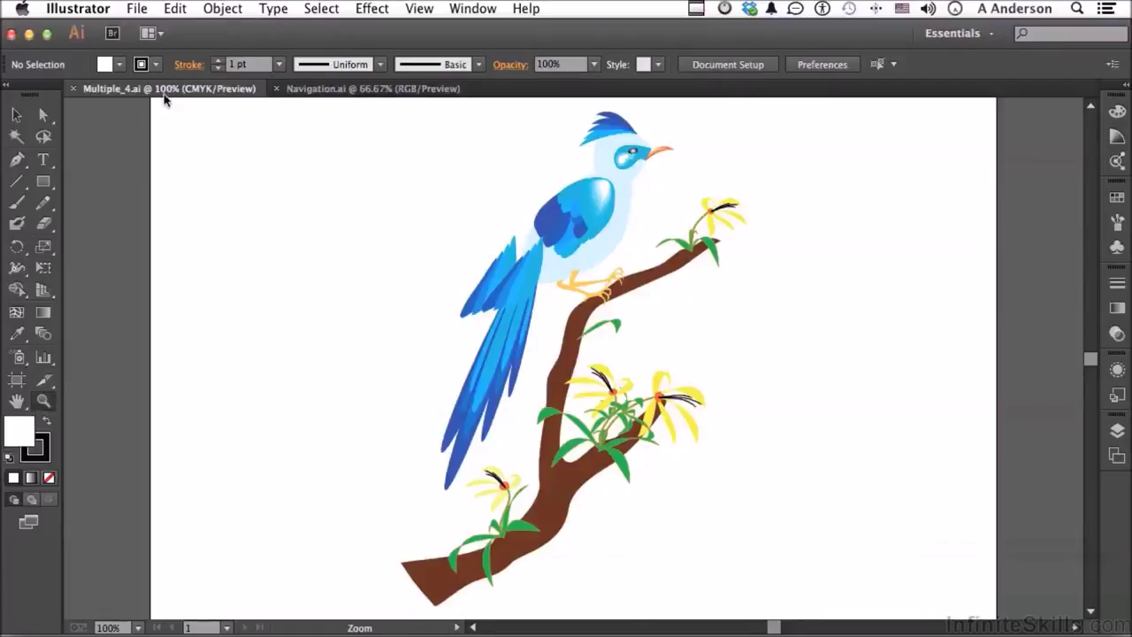
click(421, 9)
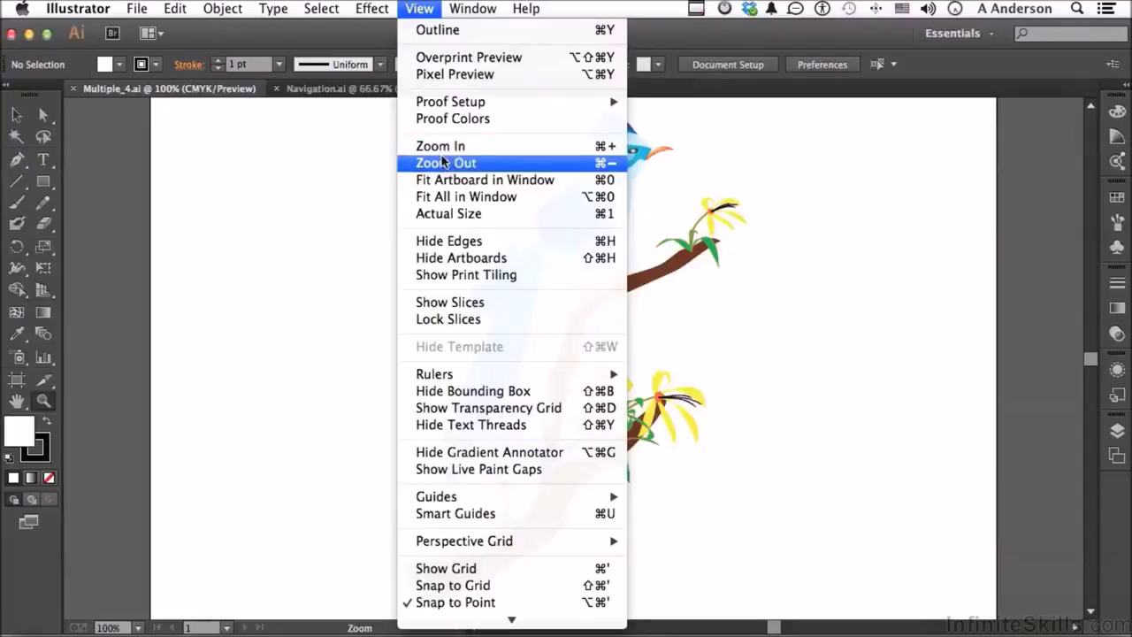
click(313, 203)
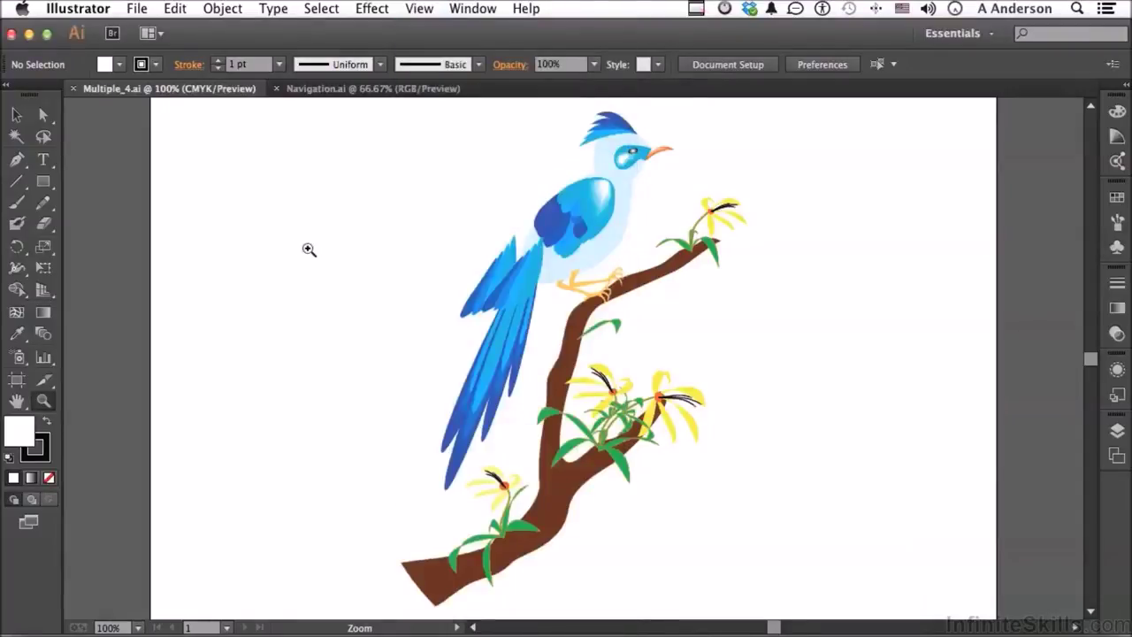
Zoom the artwork in and out by preset increments, ending at 66.67%, and fit the artboard in the window again
click(16, 401)
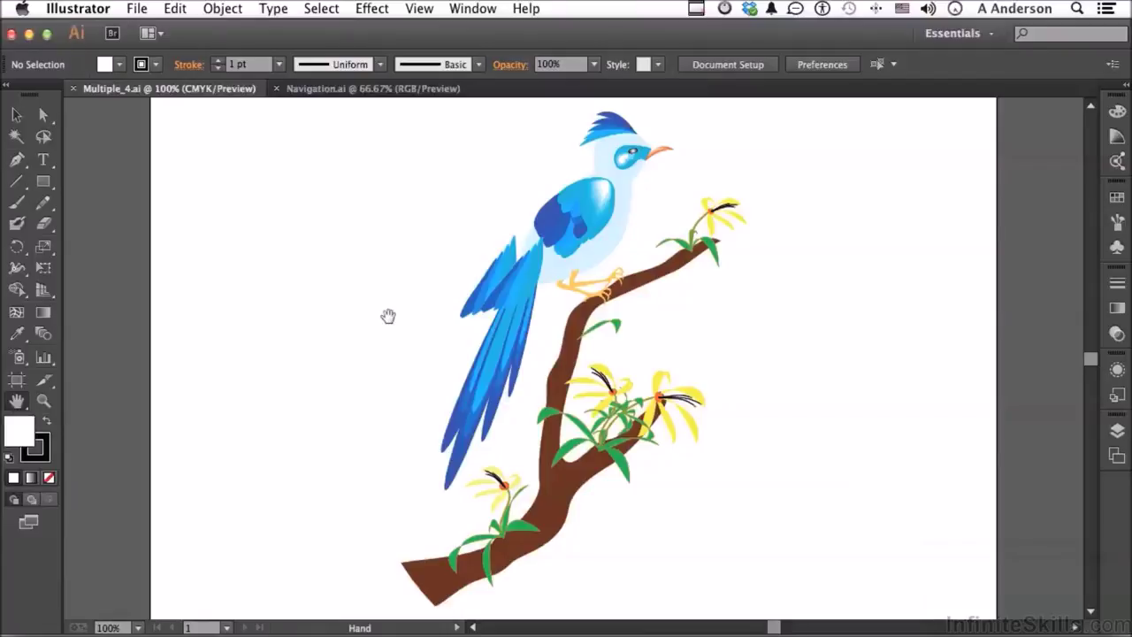
key(super+equal)
key(super+minus)
key(super+minus)
key(super+minus)
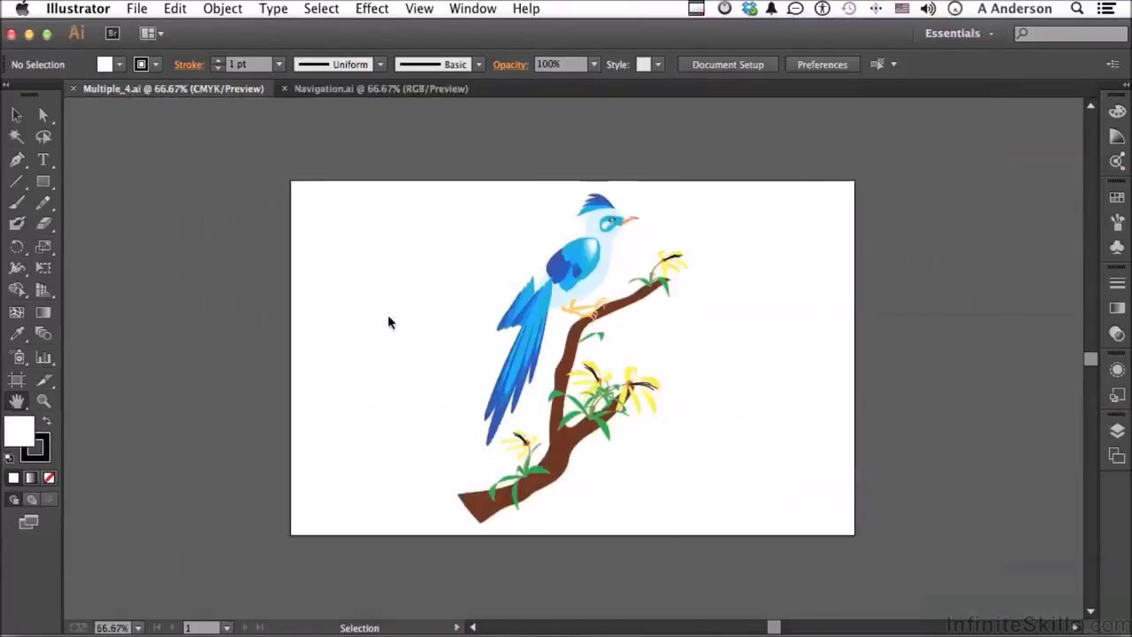
key(super+equal)
key(super+equal)
key(super+minus)
key(super+minus)
key(super+minus)
key(super+equal)
key(h)
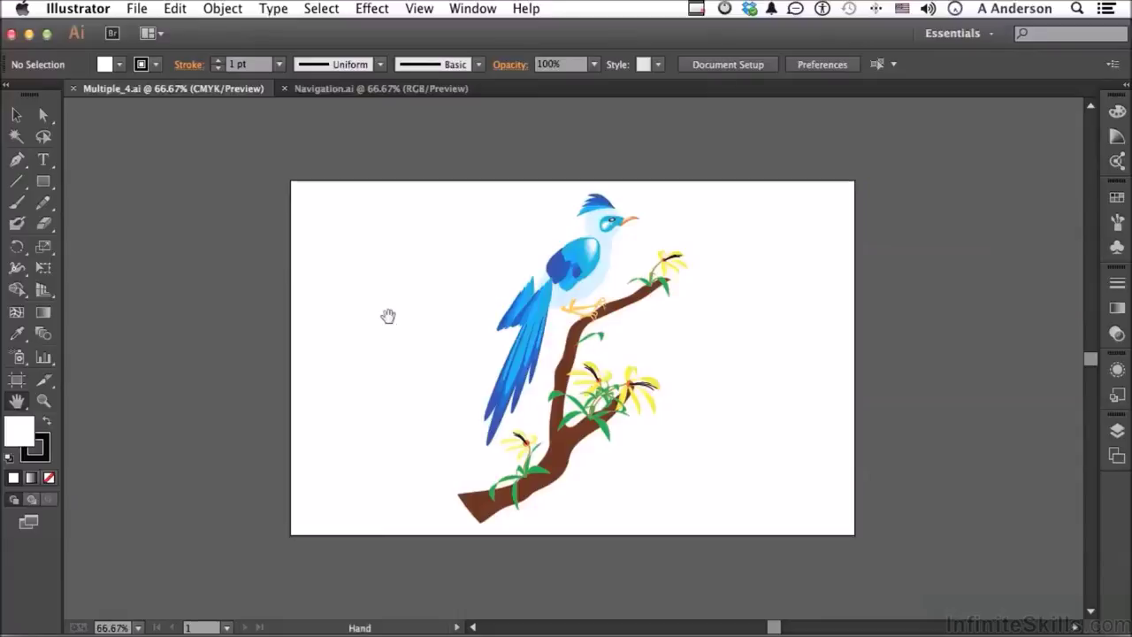
double_click(19, 402)
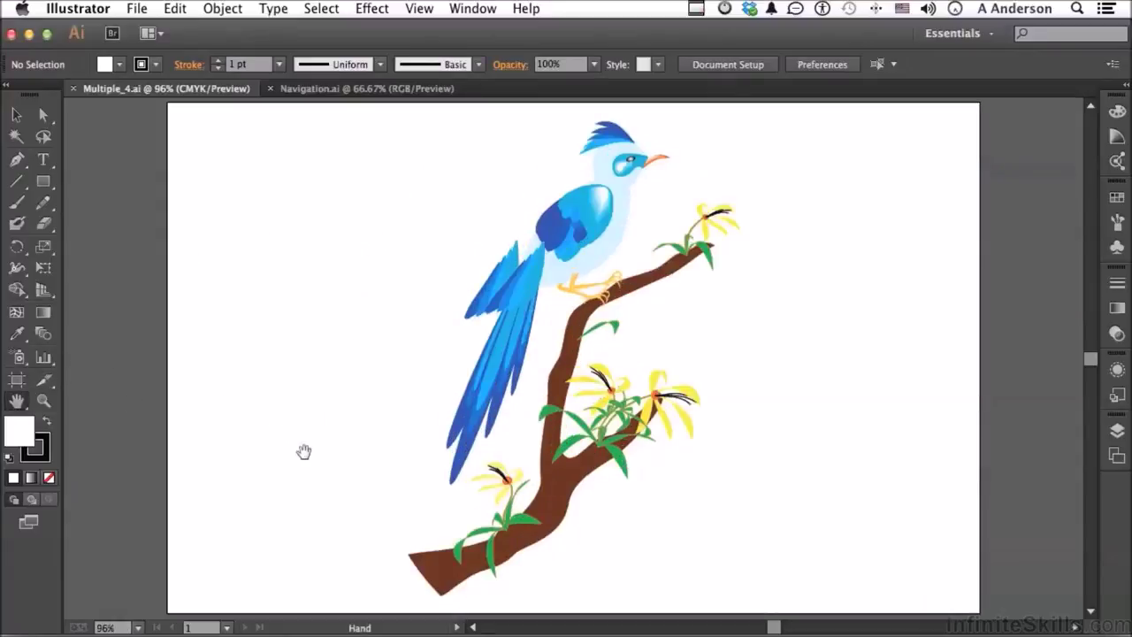
Set the magnification to the 1200% preset, return to Fit On Screen, and look over the view commands
click(139, 626)
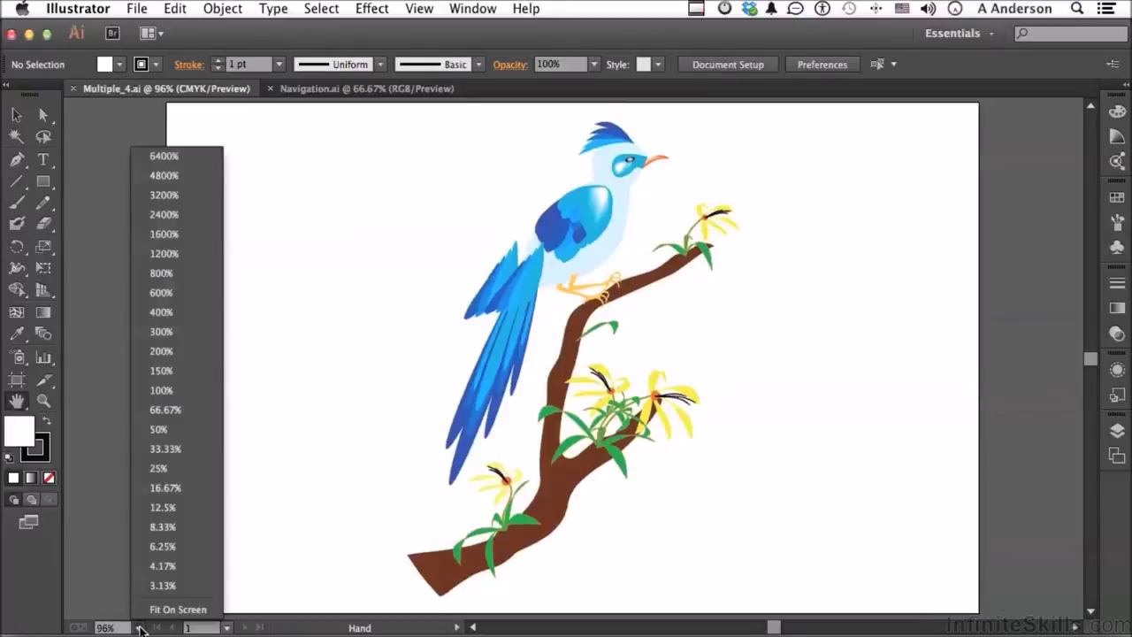
click(157, 259)
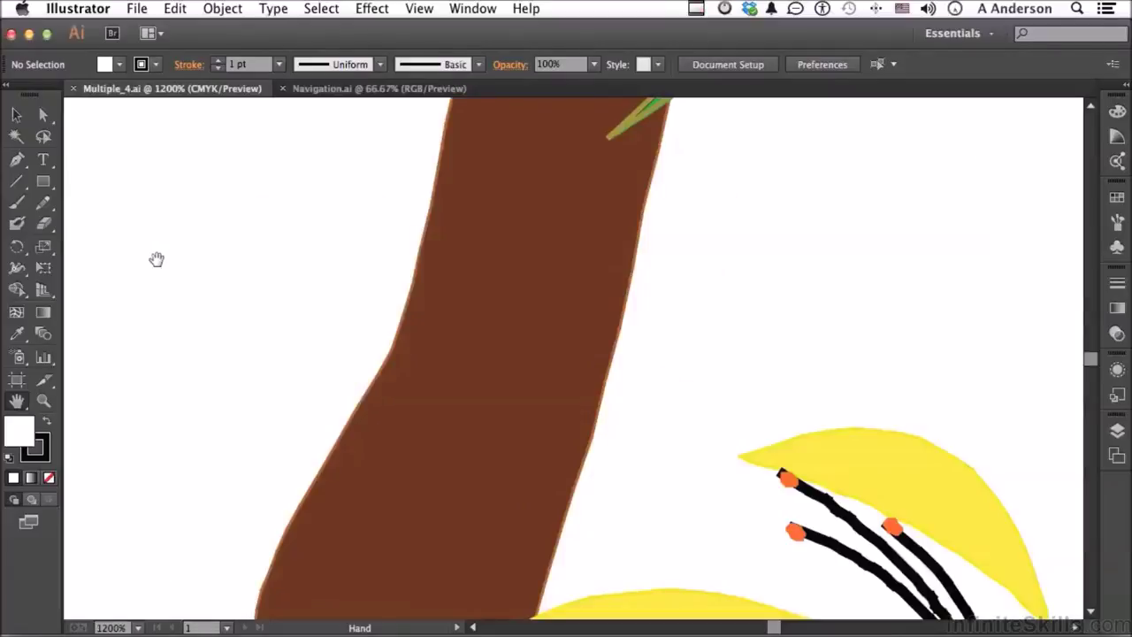
click(141, 627)
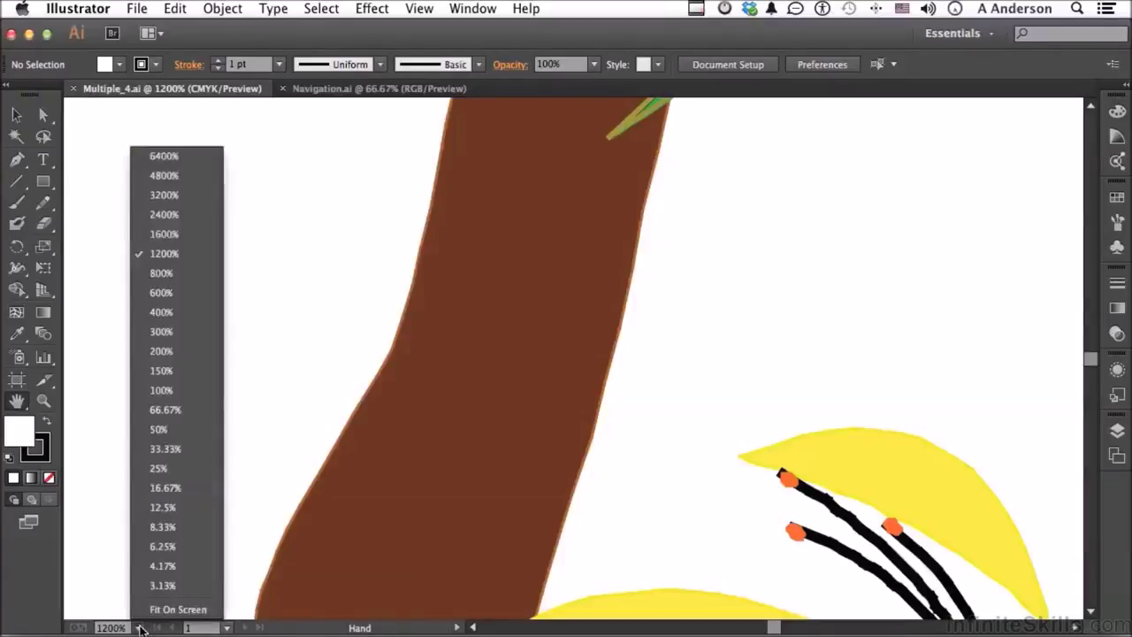
click(159, 609)
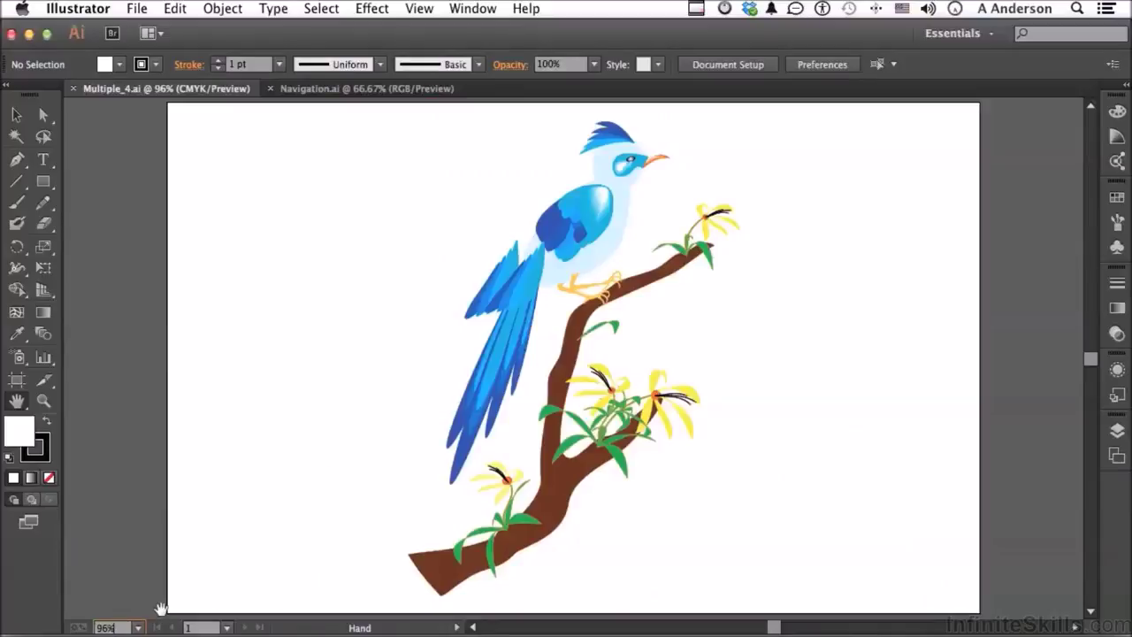
click(417, 10)
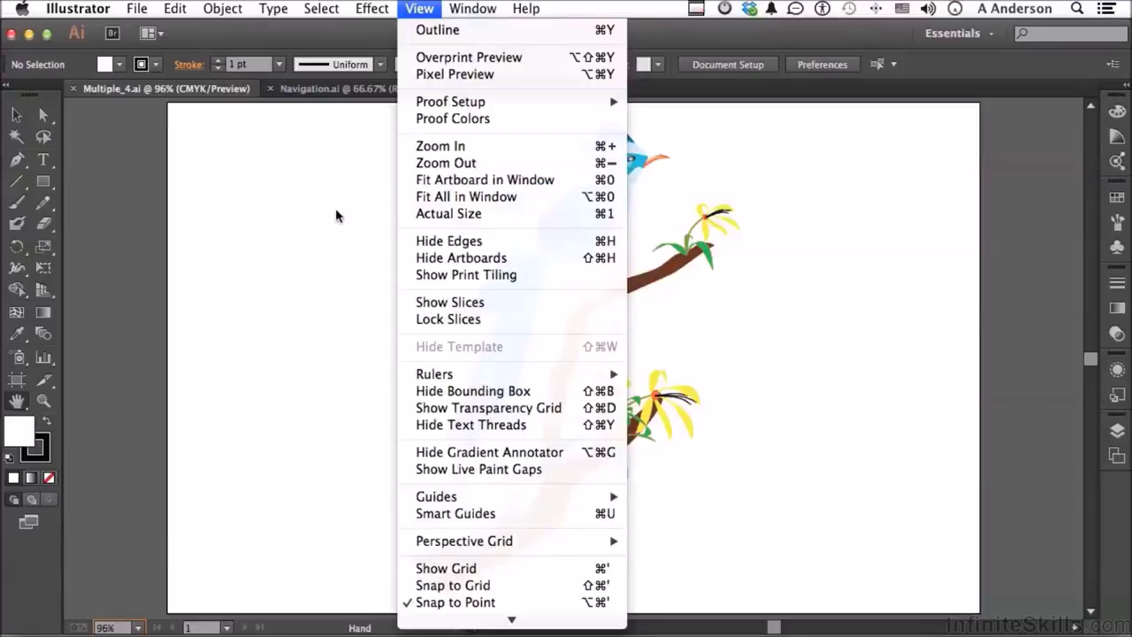
click(284, 255)
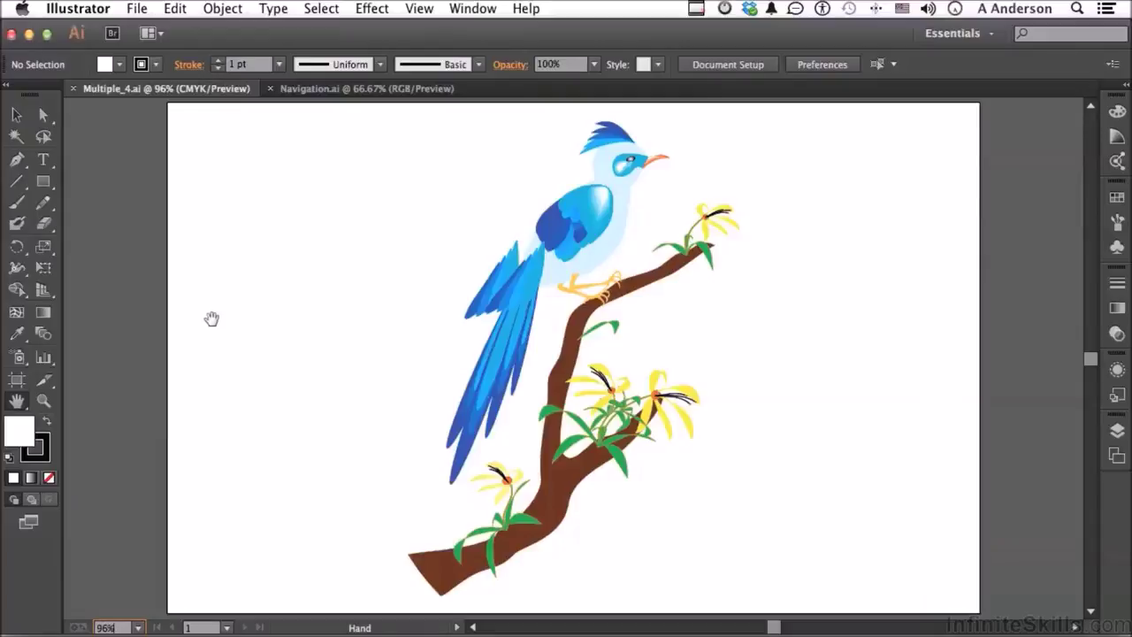
Zoom in to 300% and pan from the branch to the bird's body and the flower at the upper branch tip
key(super+equal)
key(super+equal)
key(super+equal)
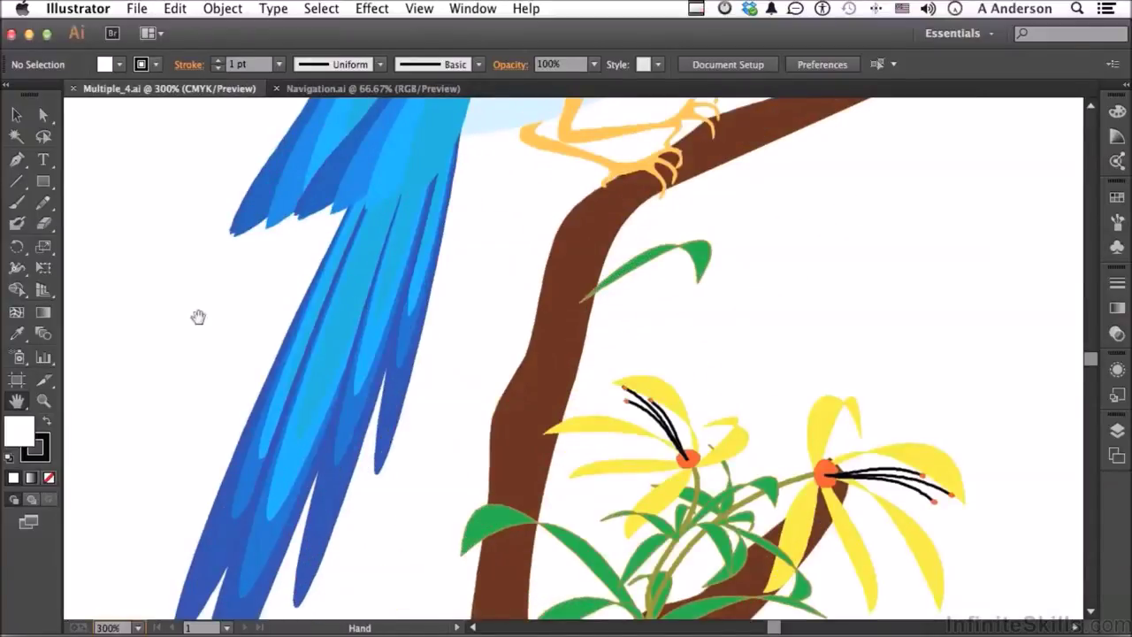
drag(520, 299, 536, 448)
drag(584, 182, 548, 391)
mouse_move(769, 626)
mouse_down()
mouse_move(791, 626)
mouse_move(776, 627)
mouse_up()
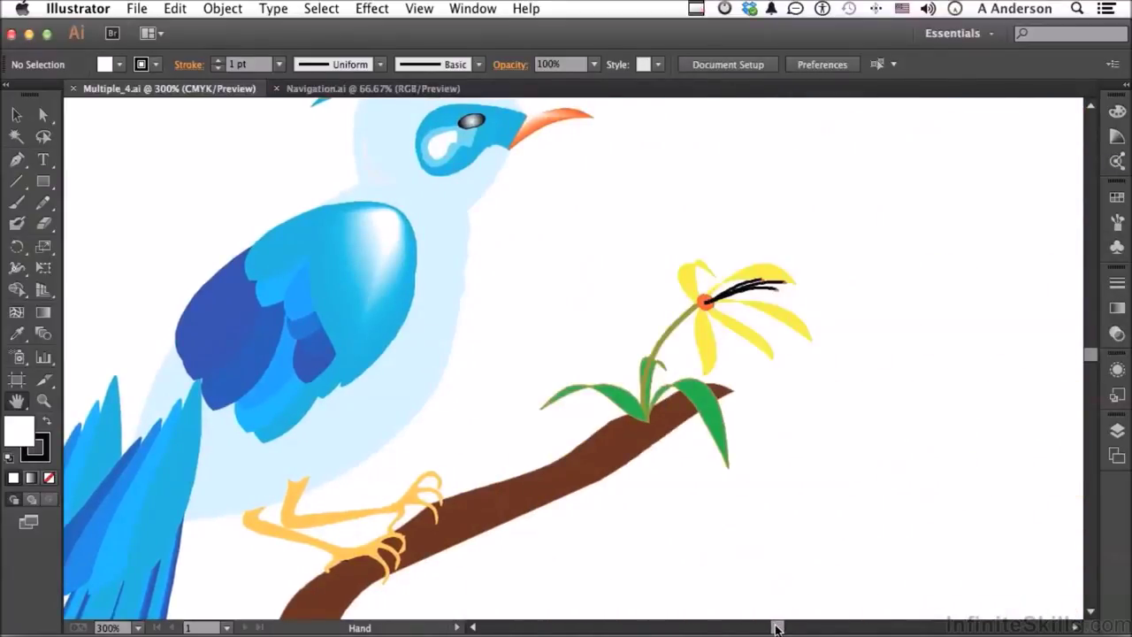
Scroll around the magnified bird in all directions to examine its parts, and fit the artboard back in the window
scroll(670, 312, left, 2)
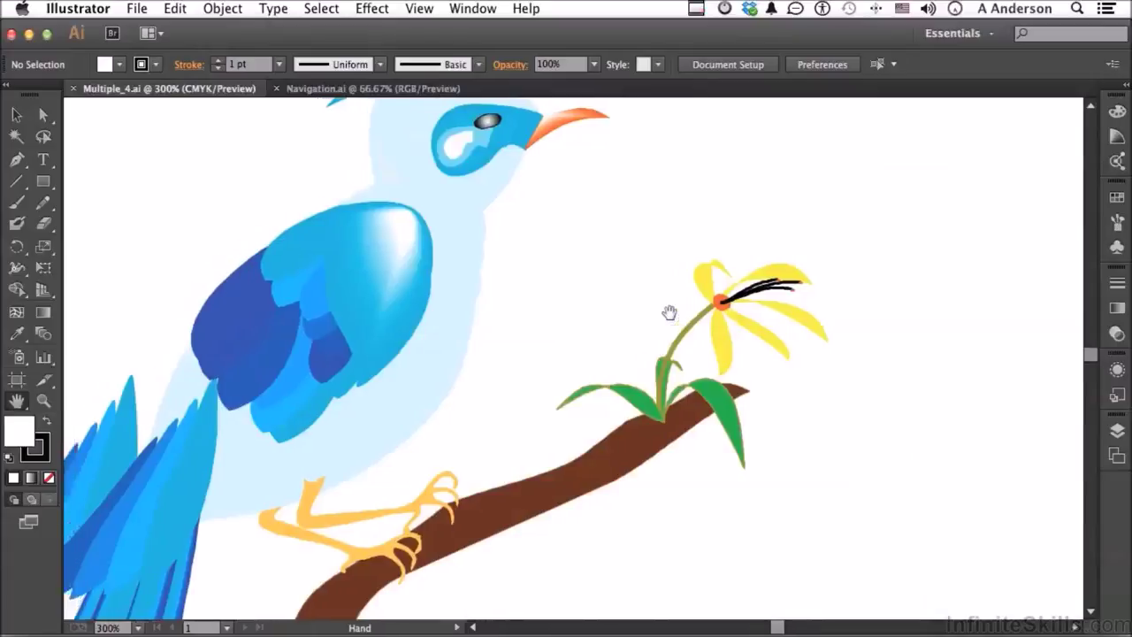
scroll(670, 312, left, 10)
scroll(669, 312, right, 4)
scroll(669, 313, up, 5)
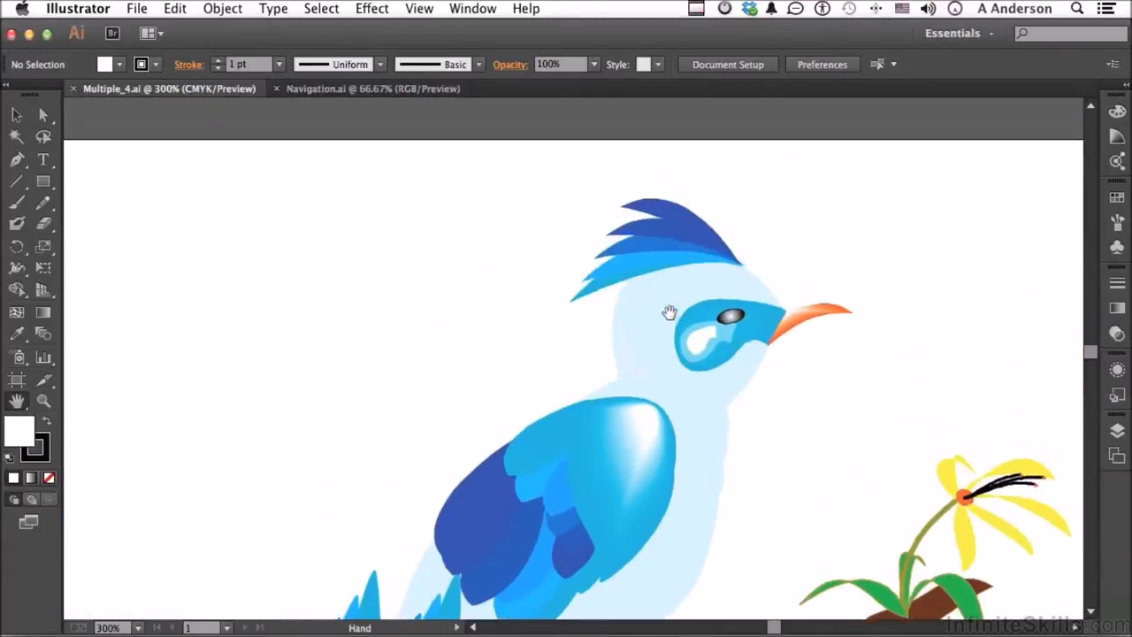
scroll(670, 313, down, 10)
scroll(670, 313, right, 1)
scroll(669, 312, up, 5)
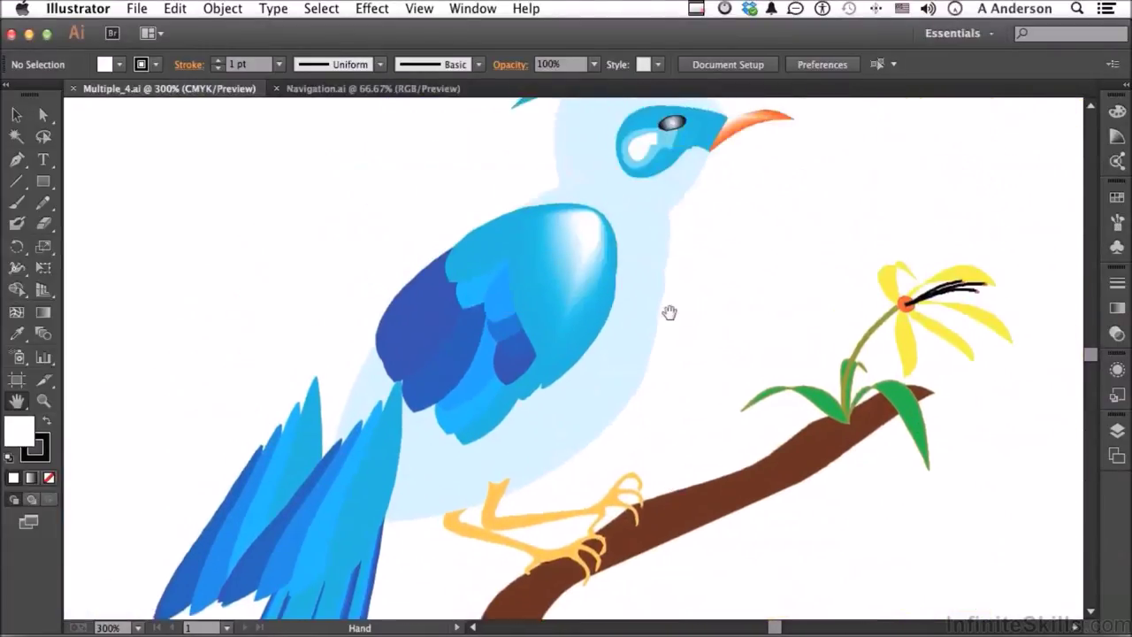
scroll(669, 312, left, 4)
scroll(669, 312, down, 8)
scroll(669, 312, right, 6)
scroll(669, 312, up, 2)
scroll(669, 312, up, 6)
scroll(670, 312, left, 5)
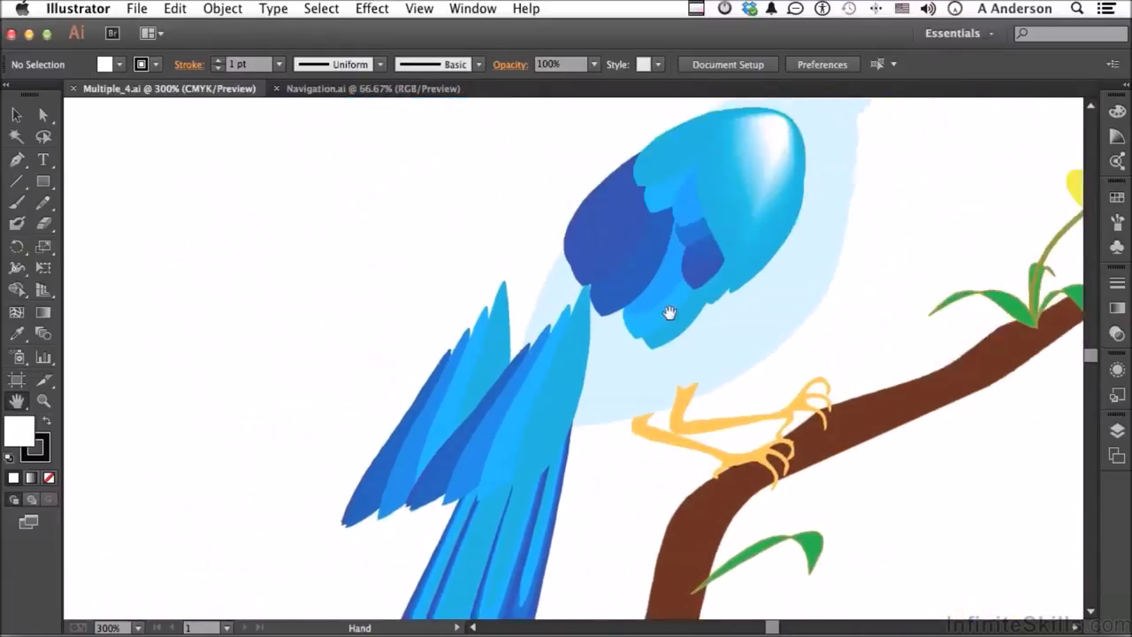
scroll(669, 313, right, 3)
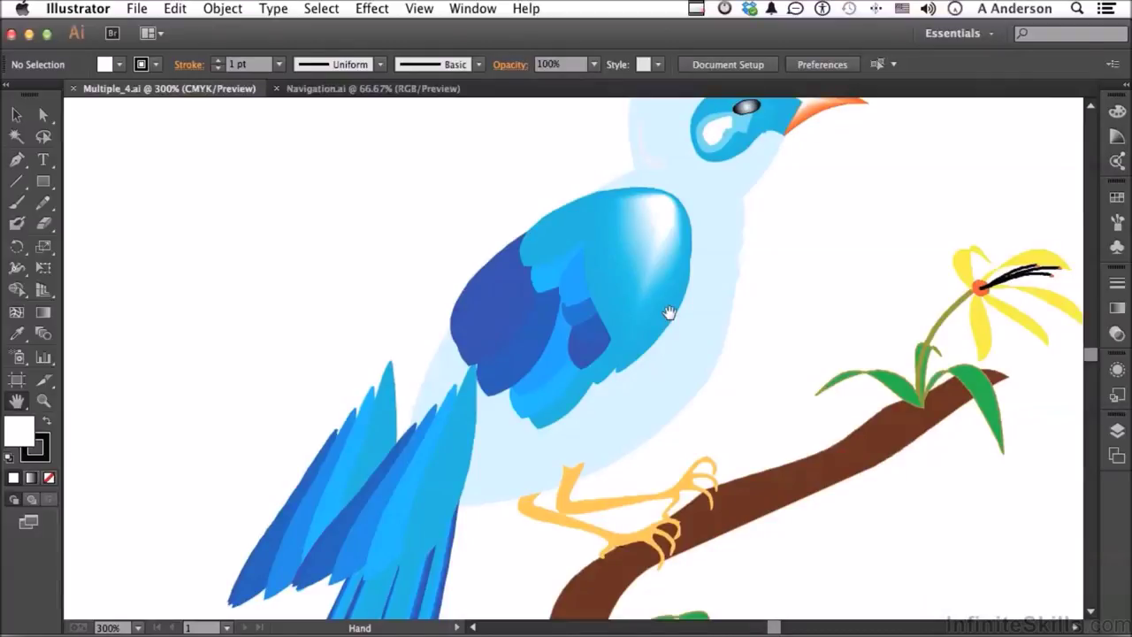
double_click(17, 401)
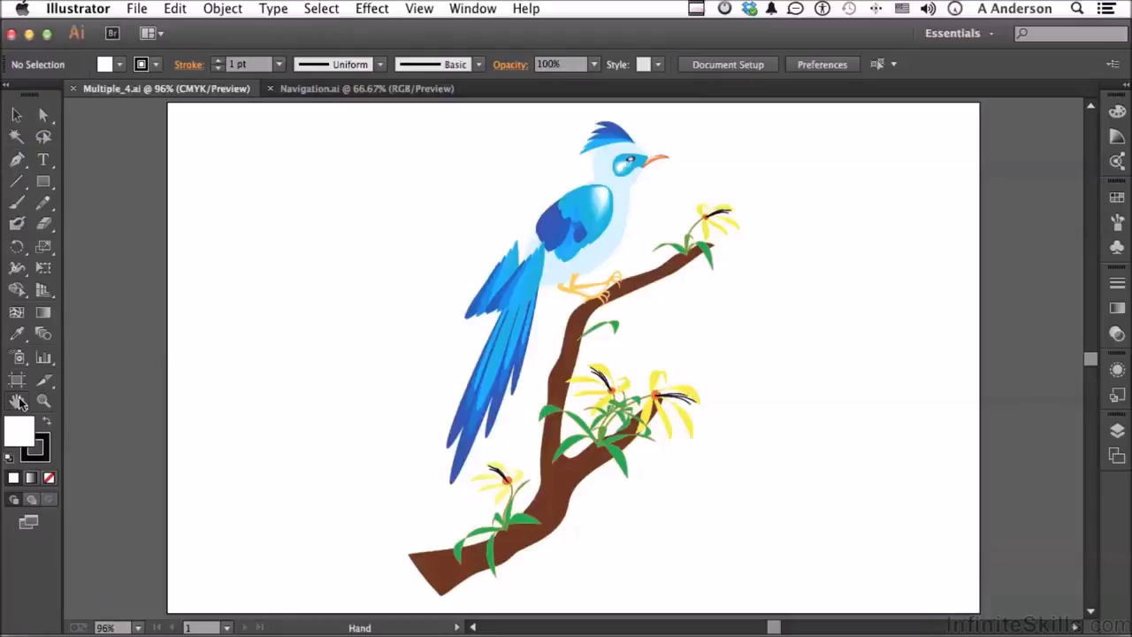
Magnify a rectangular area around the bird's head with the Zoom tool and return to the full artboard
click(45, 402)
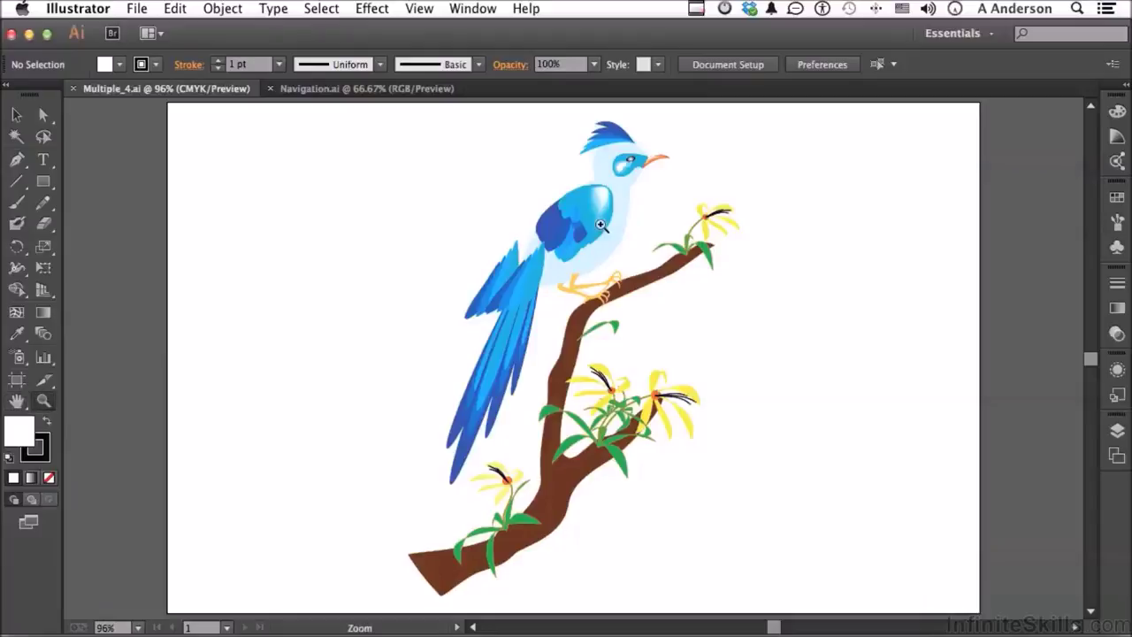
drag(579, 117, 673, 199)
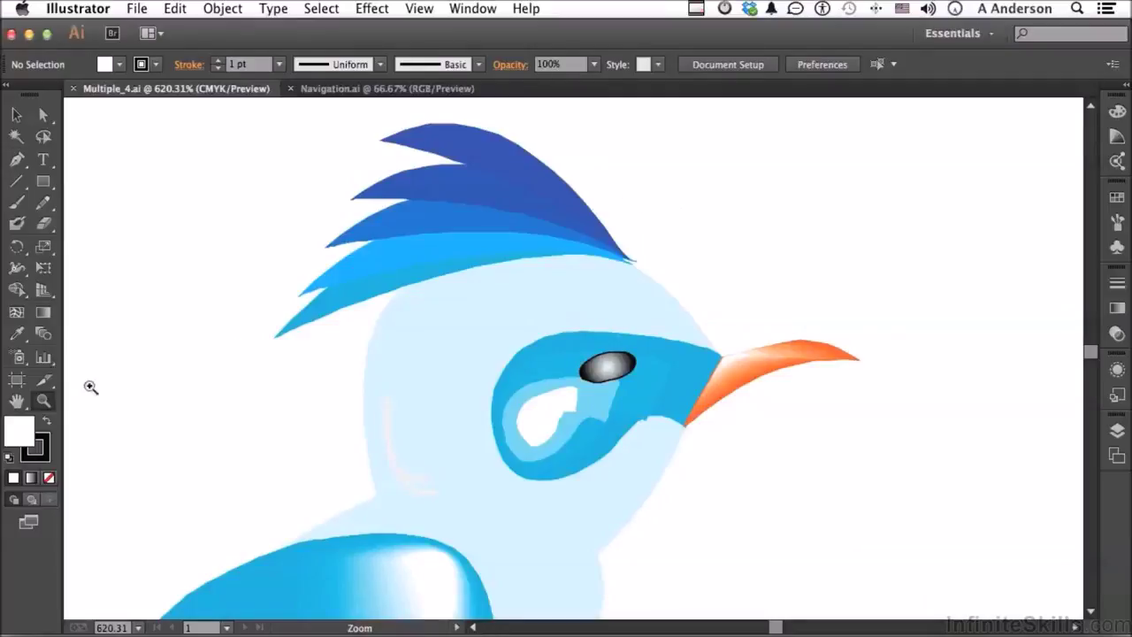
double_click(16, 402)
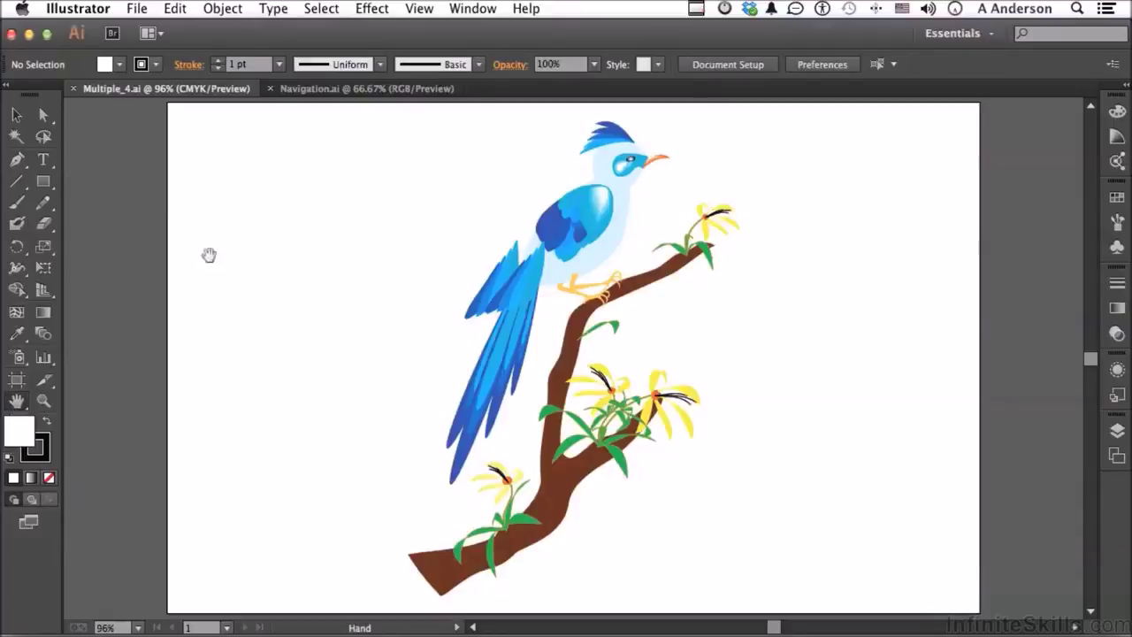
Show the Navigator and set its zoom level to 300%
click(472, 8)
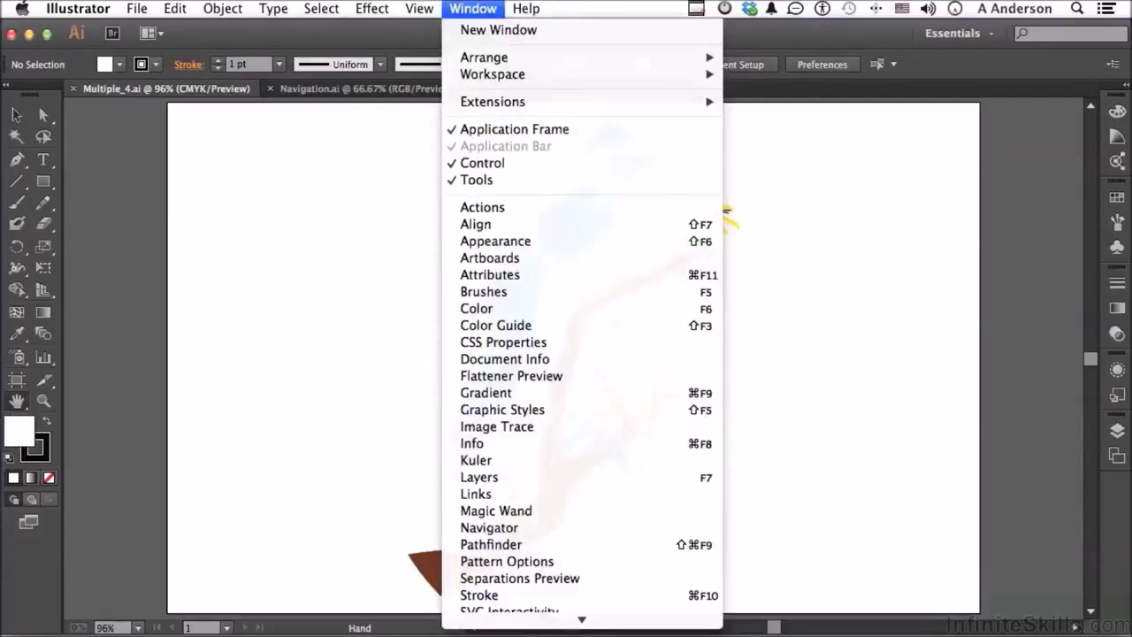
click(523, 528)
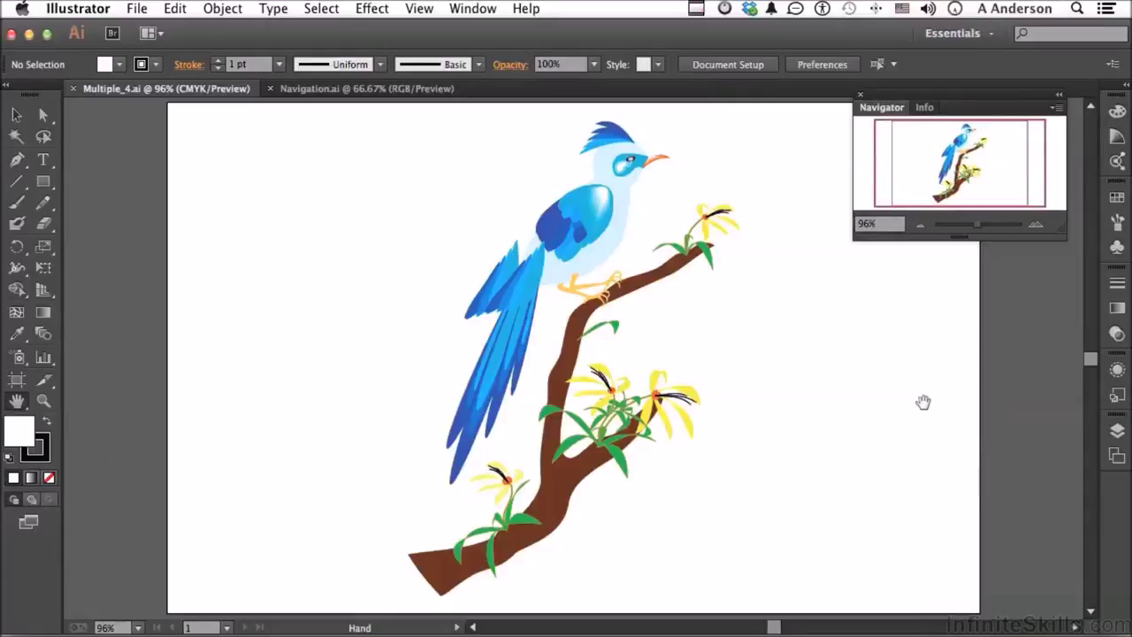
click(867, 226)
text(300)
key(Return)
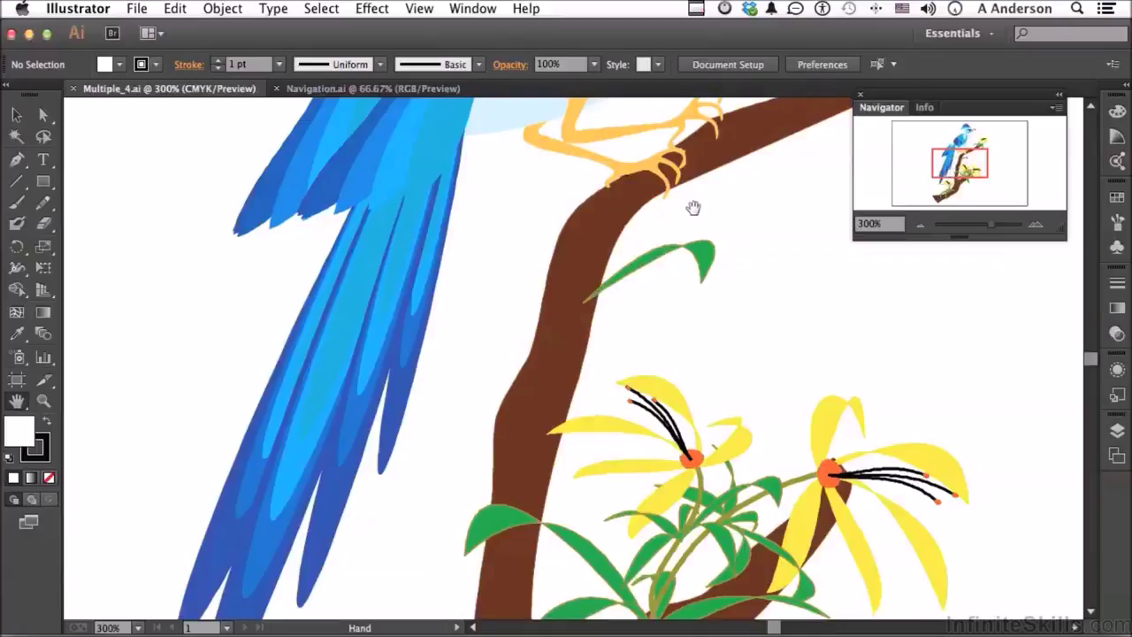
Shift the Navigator's view box slightly, fit the artboard back in the window, and step the Navigator zoom up to 300%
mouse_move(970, 173)
mouse_down()
mouse_move(971, 144)
mouse_move(978, 168)
mouse_move(955, 202)
mouse_move(971, 172)
mouse_up()
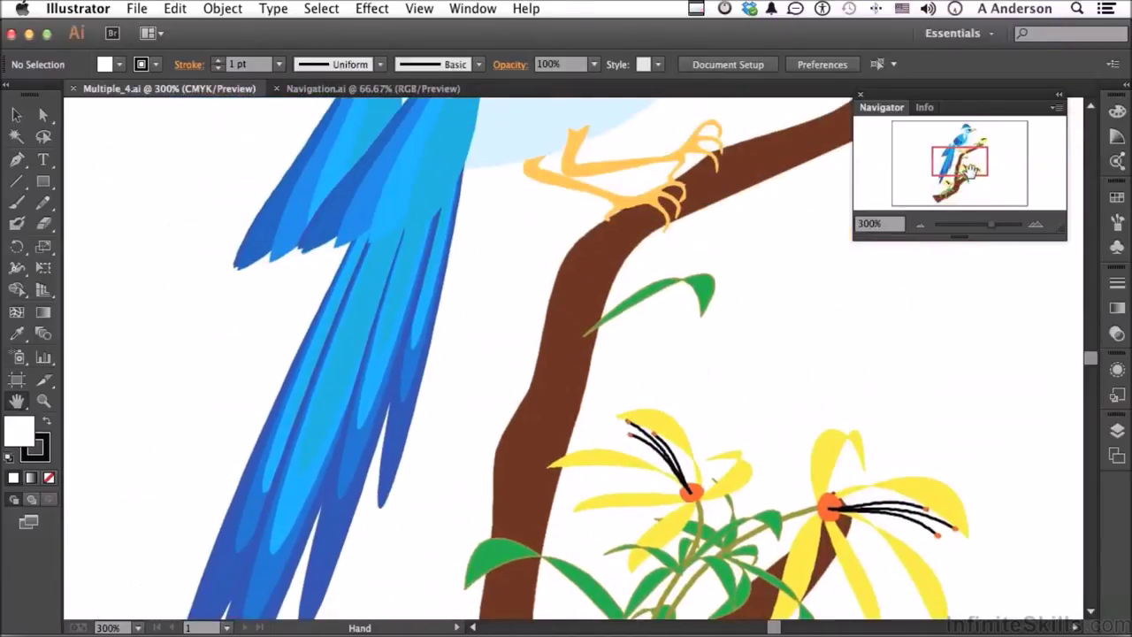
double_click(18, 401)
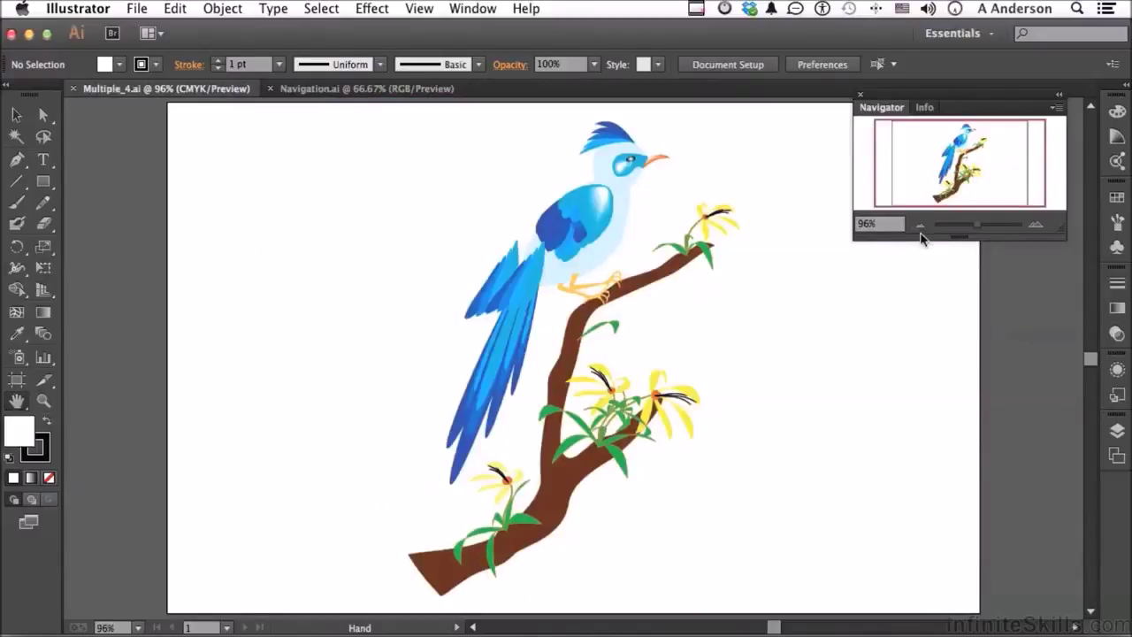
click(1036, 227)
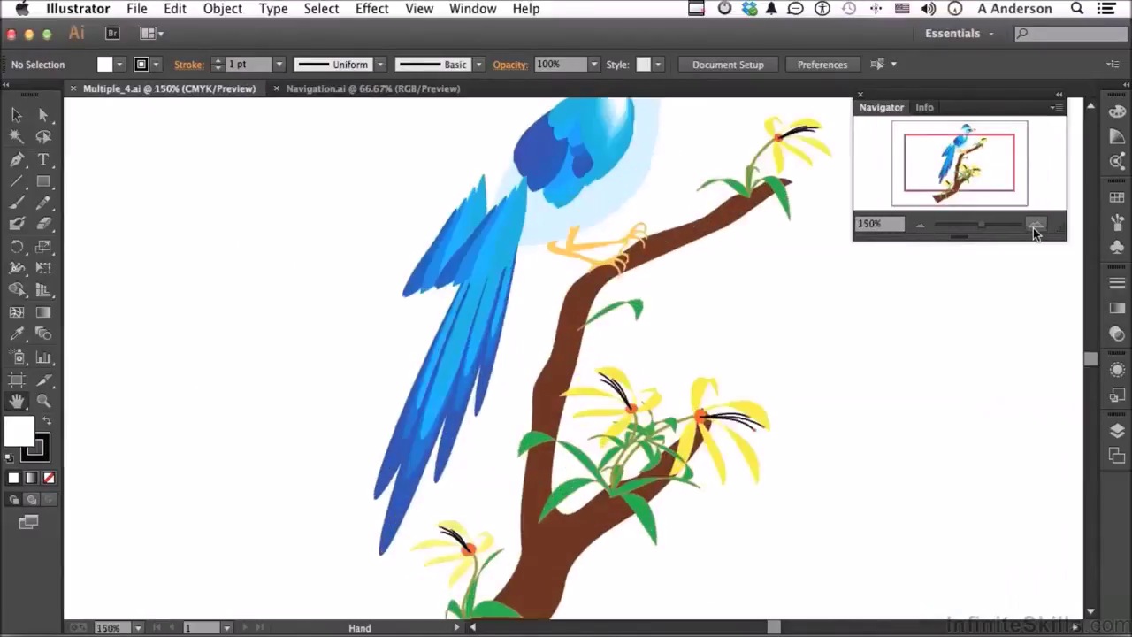
click(1035, 227)
click(1036, 227)
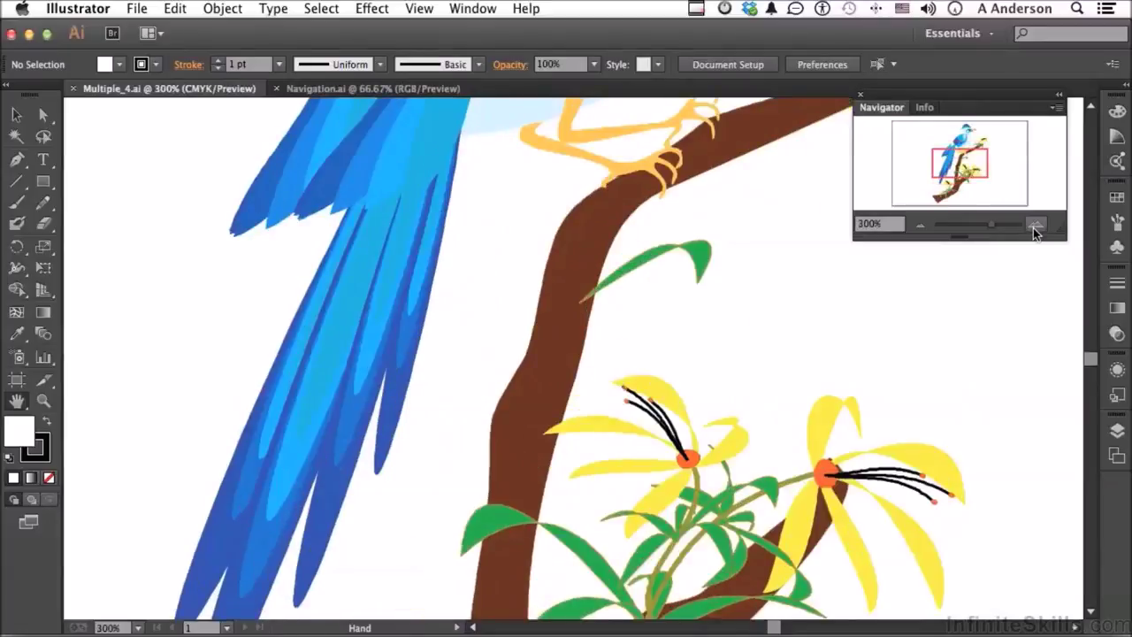
Step the Navigator zoom down through its presets to 66.67% and back up to 100%
click(921, 226)
click(920, 227)
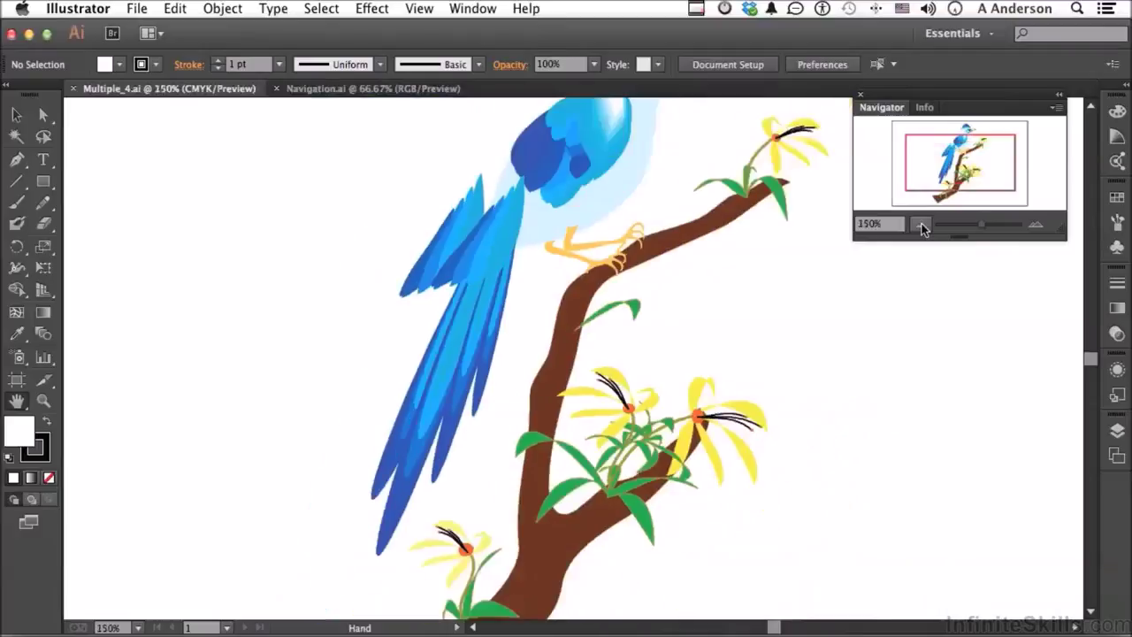
click(920, 227)
click(920, 226)
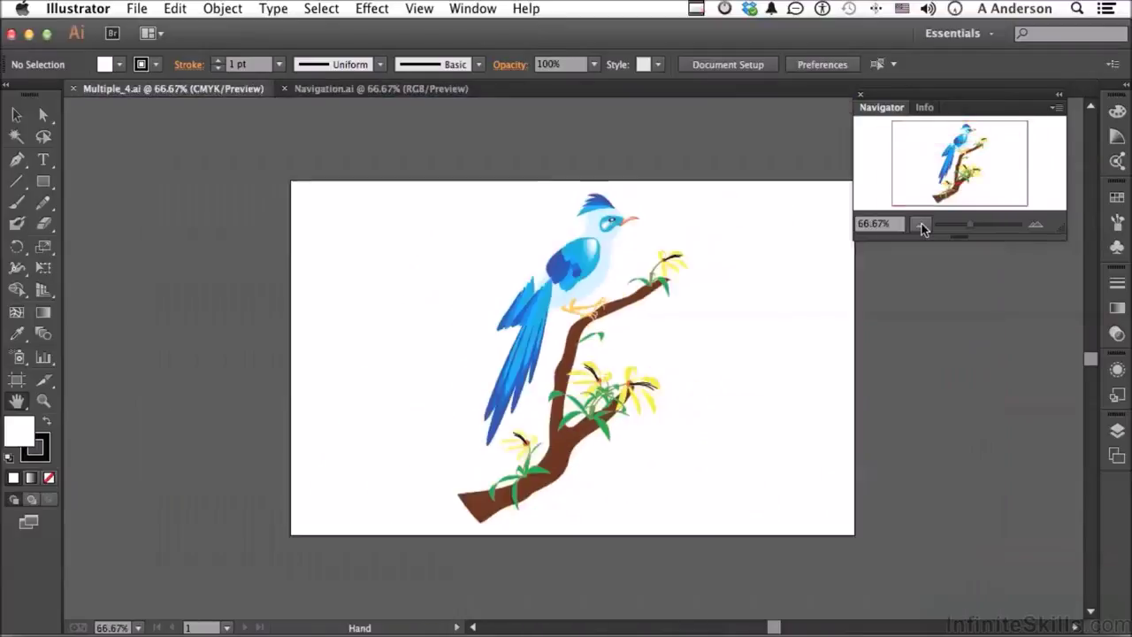
click(1036, 226)
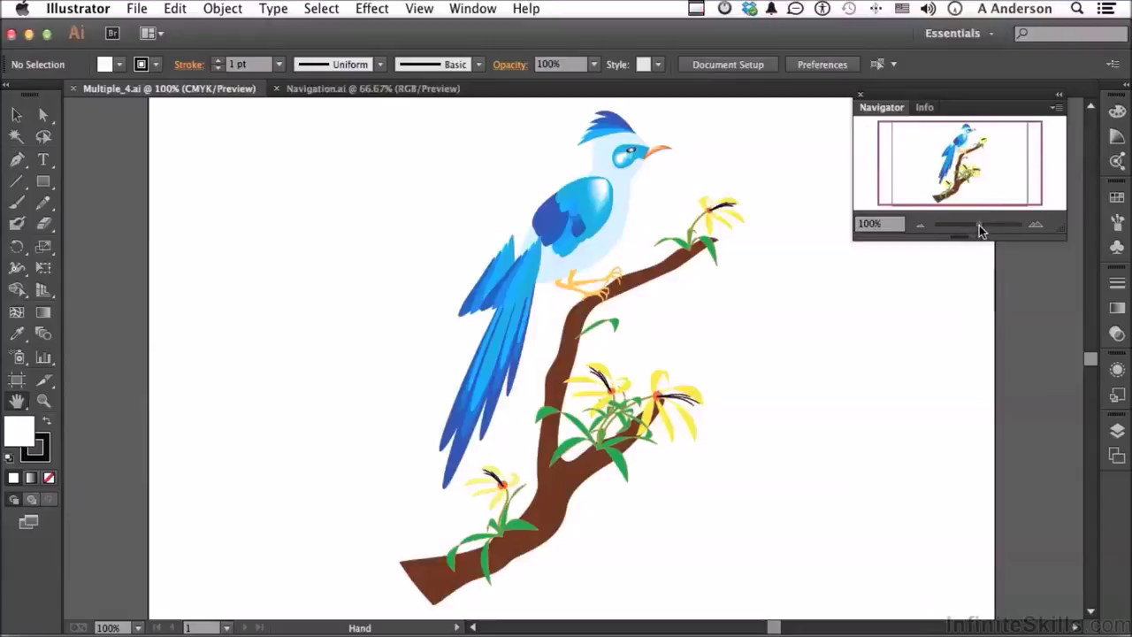
Vary the Navigator's magnification continuously between 18.67% and 6400%, and settle on 255.44%
drag(979, 230, 967, 229)
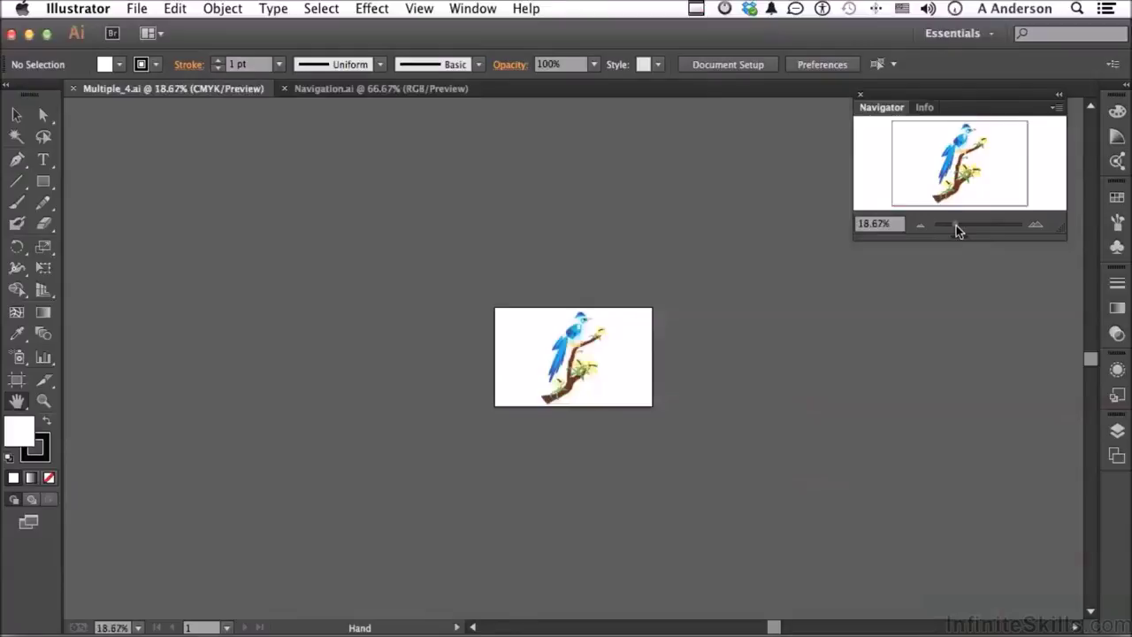
click(969, 224)
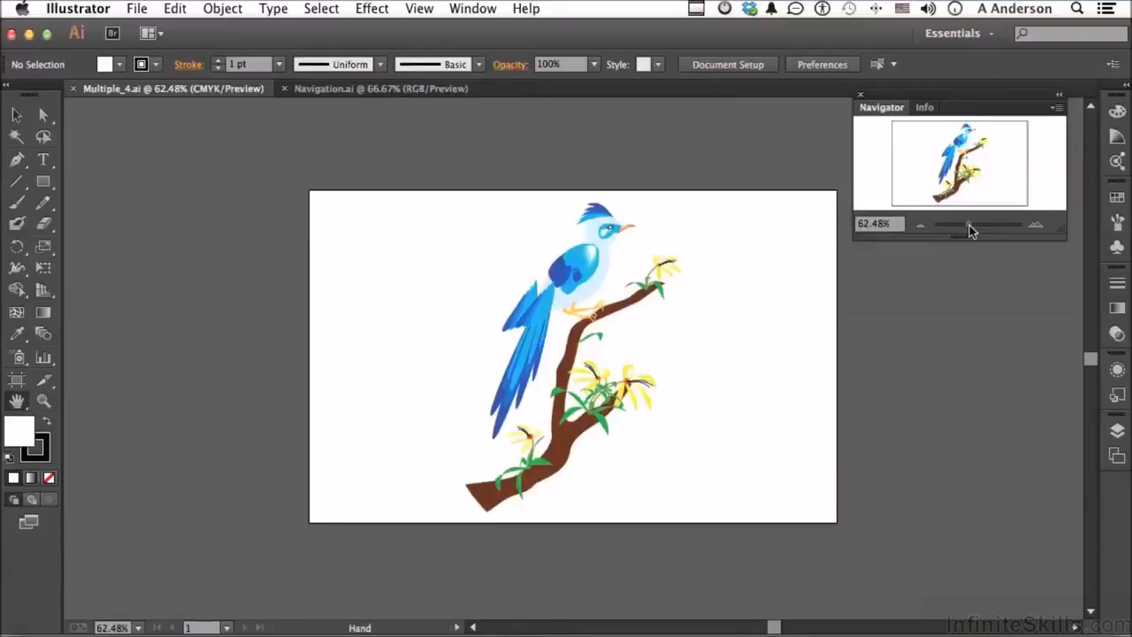
drag(969, 225, 979, 230)
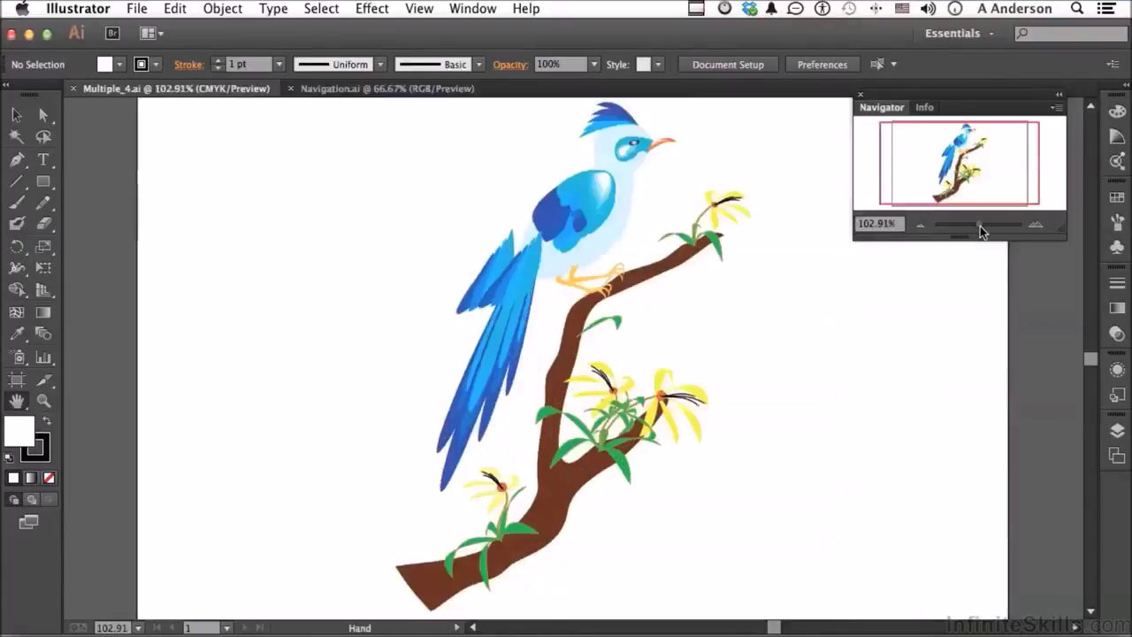
click(1036, 228)
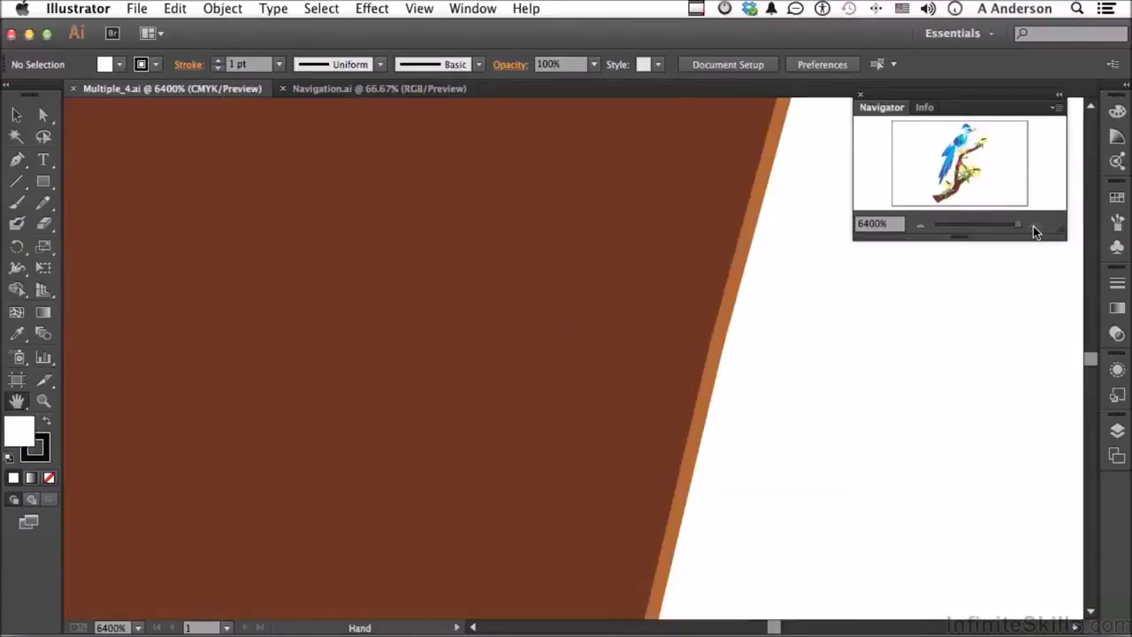
drag(1014, 230, 972, 230)
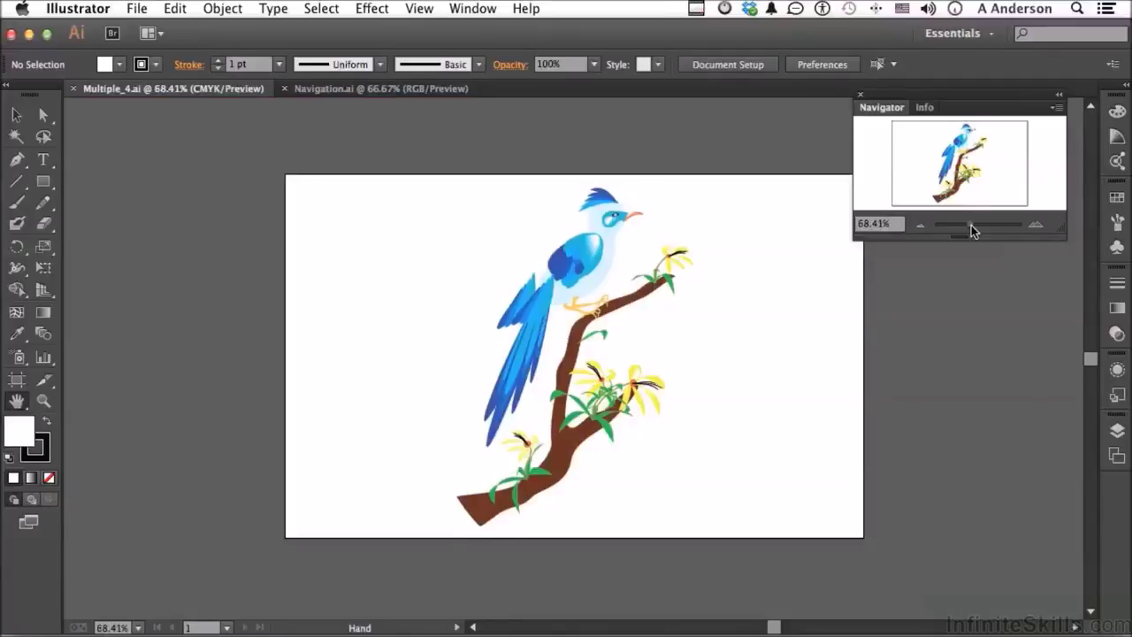
click(990, 230)
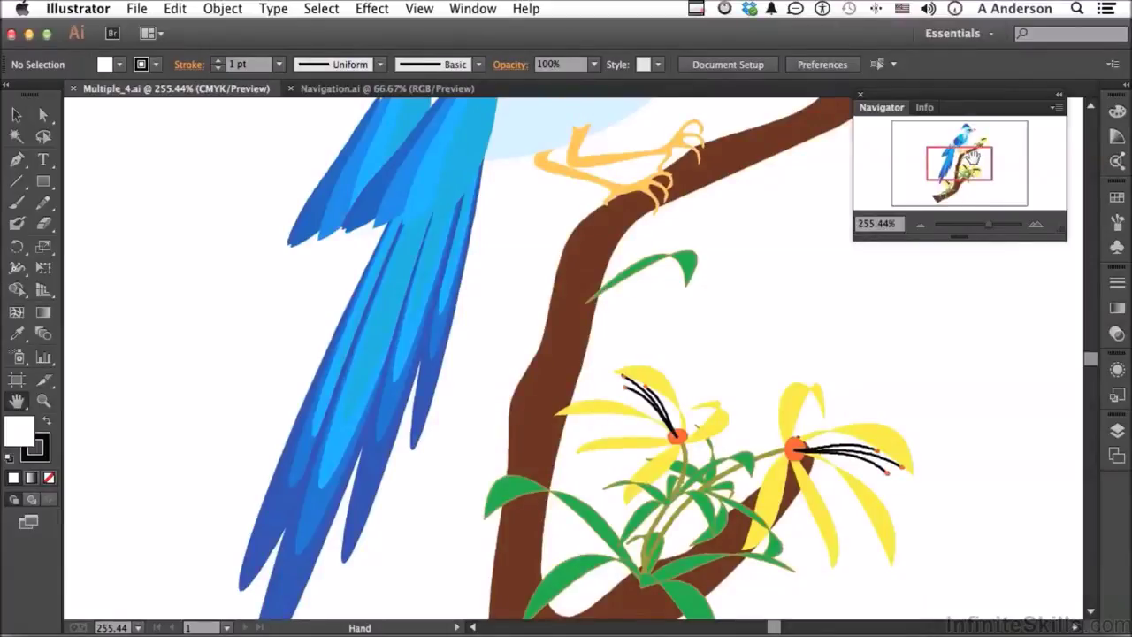
Review the Navigator's panel options for view box color, greeking and dashed lines, and leave them without changes
click(1057, 107)
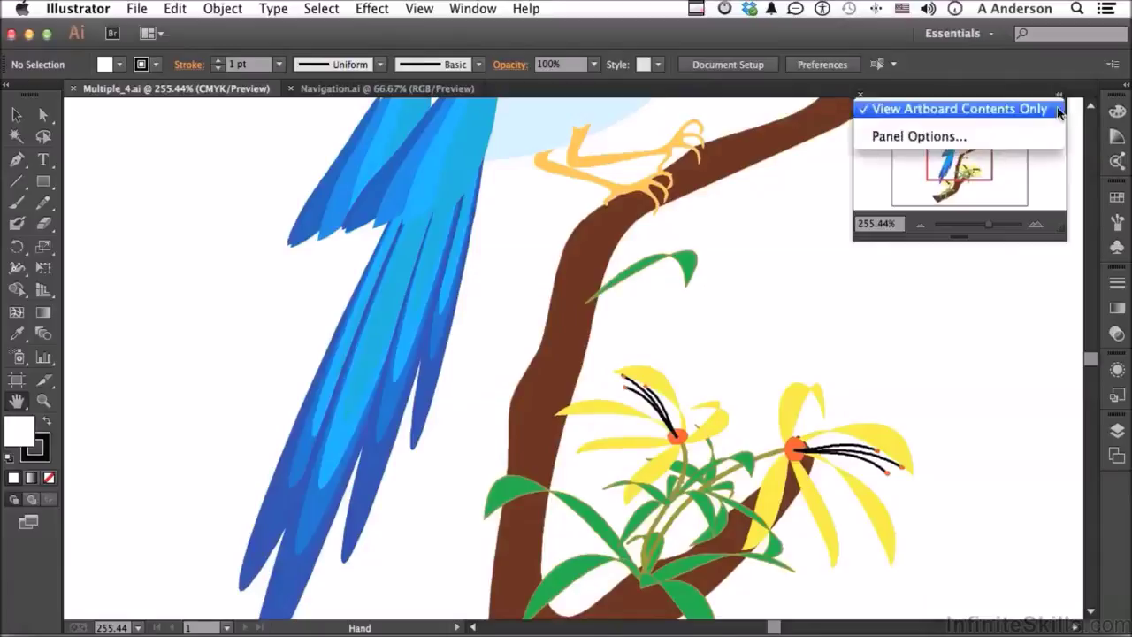
click(947, 139)
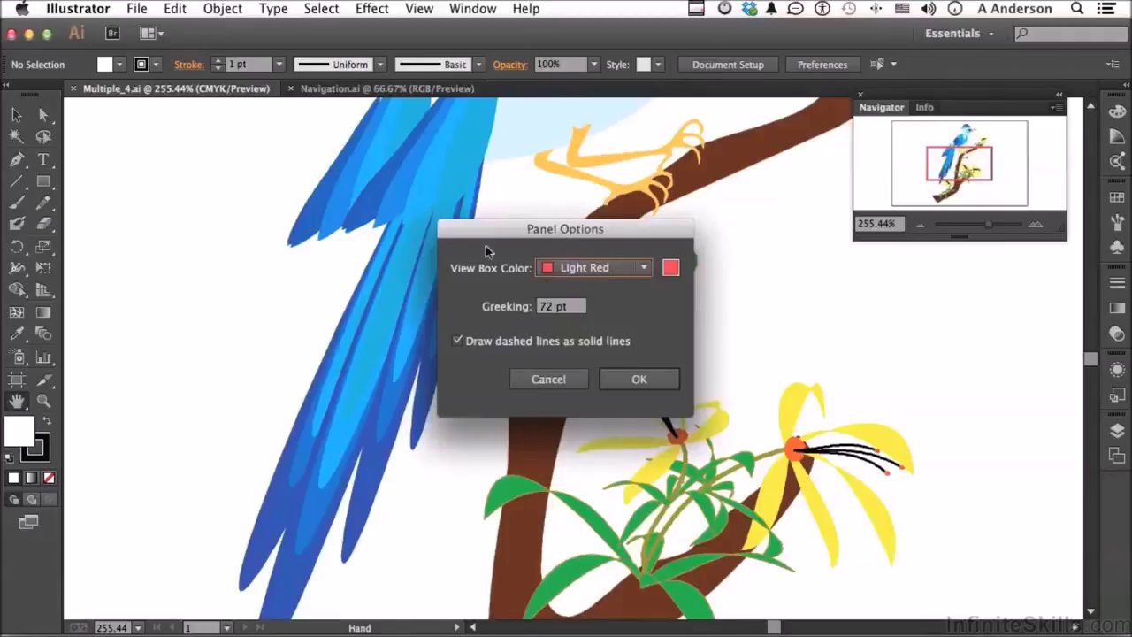
click(548, 378)
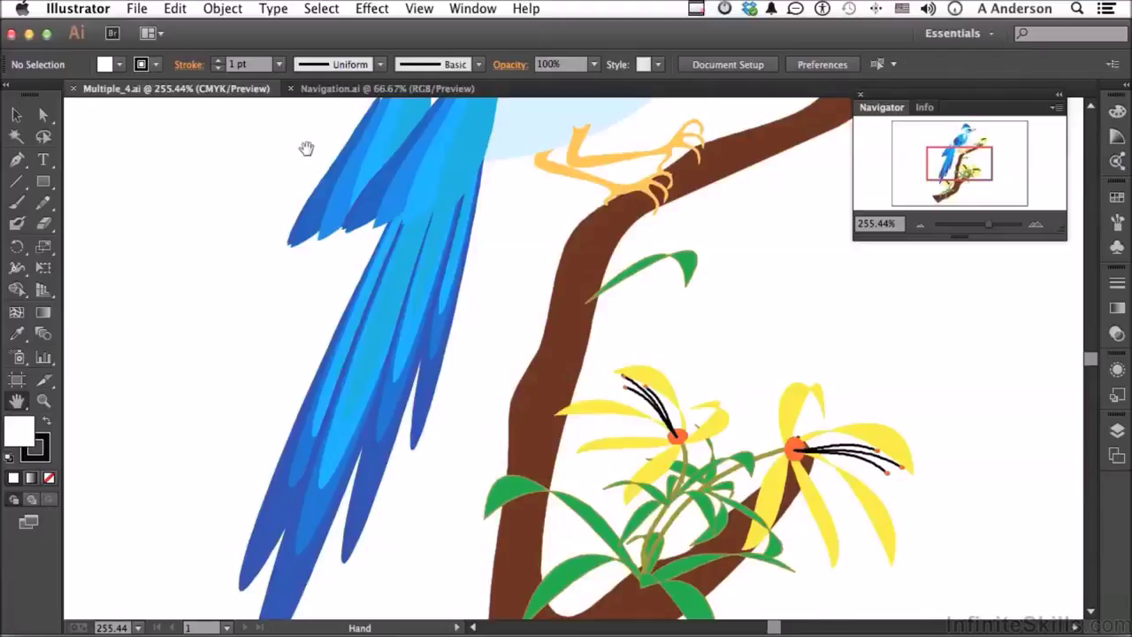
Switch to the Navigation.ai document and move the view between the feather and butterfly artboards with the Navigator
click(332, 93)
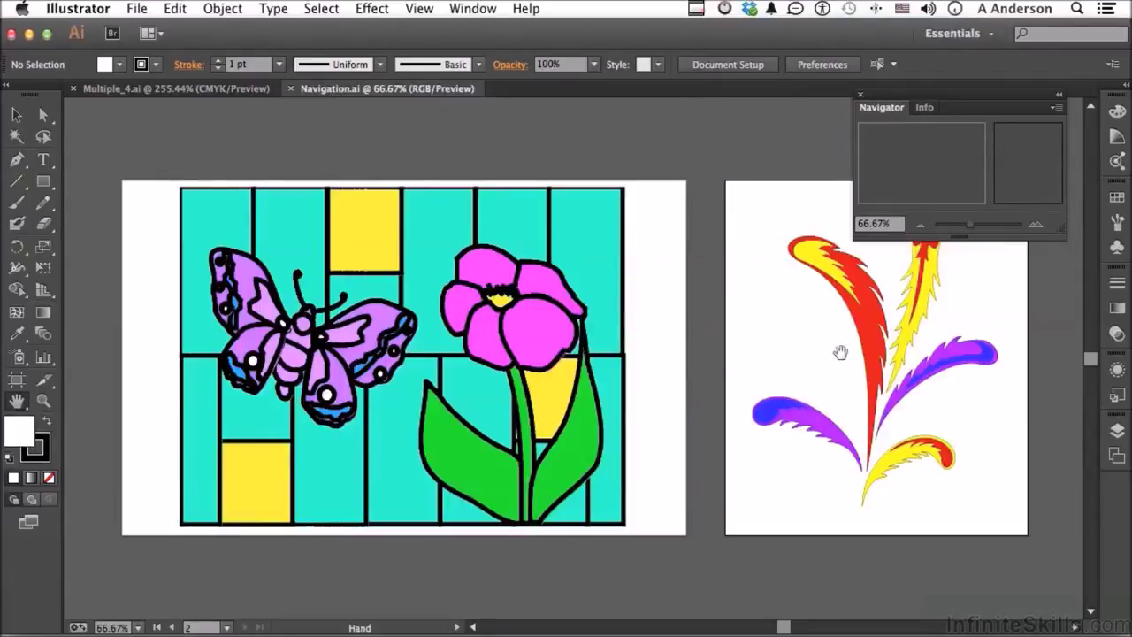
click(1031, 169)
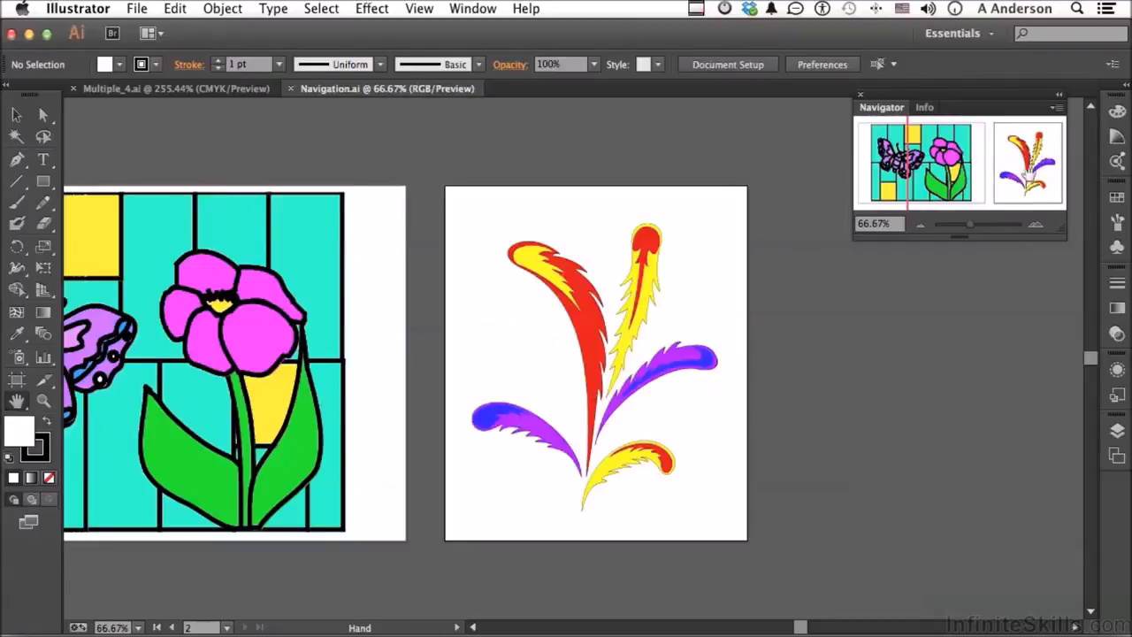
drag(1030, 174, 1026, 172)
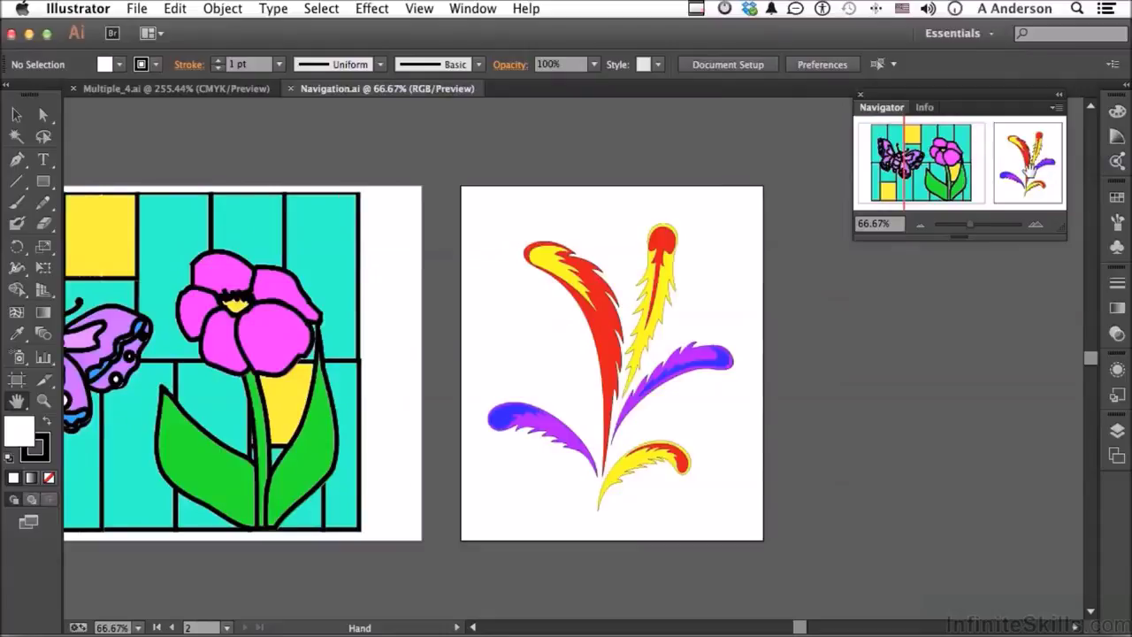
click(951, 160)
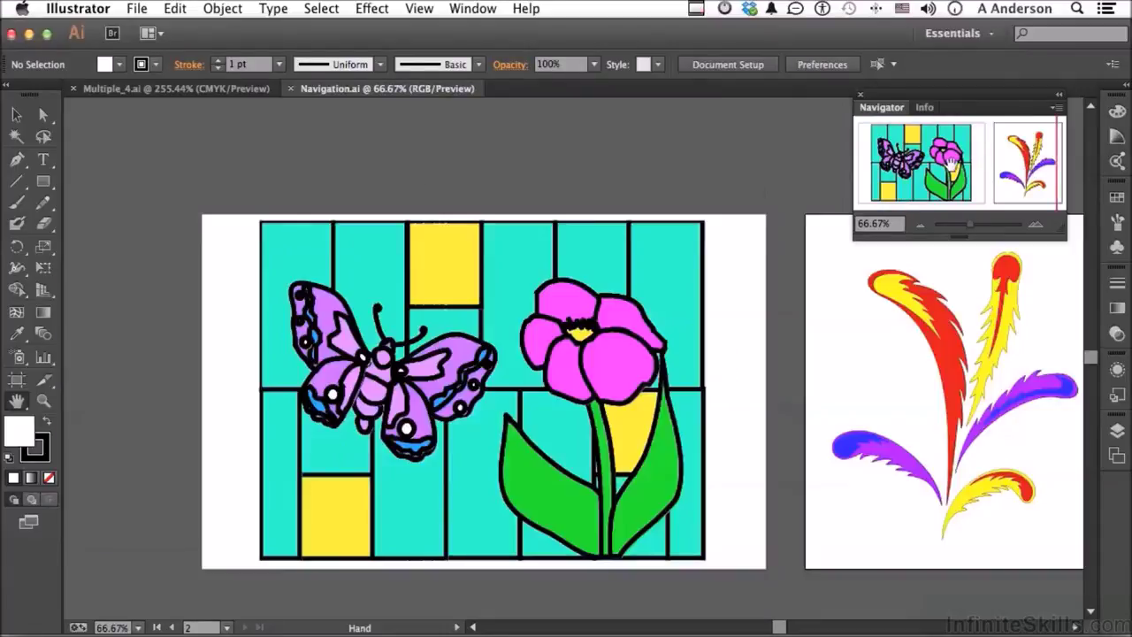
drag(950, 160, 1033, 161)
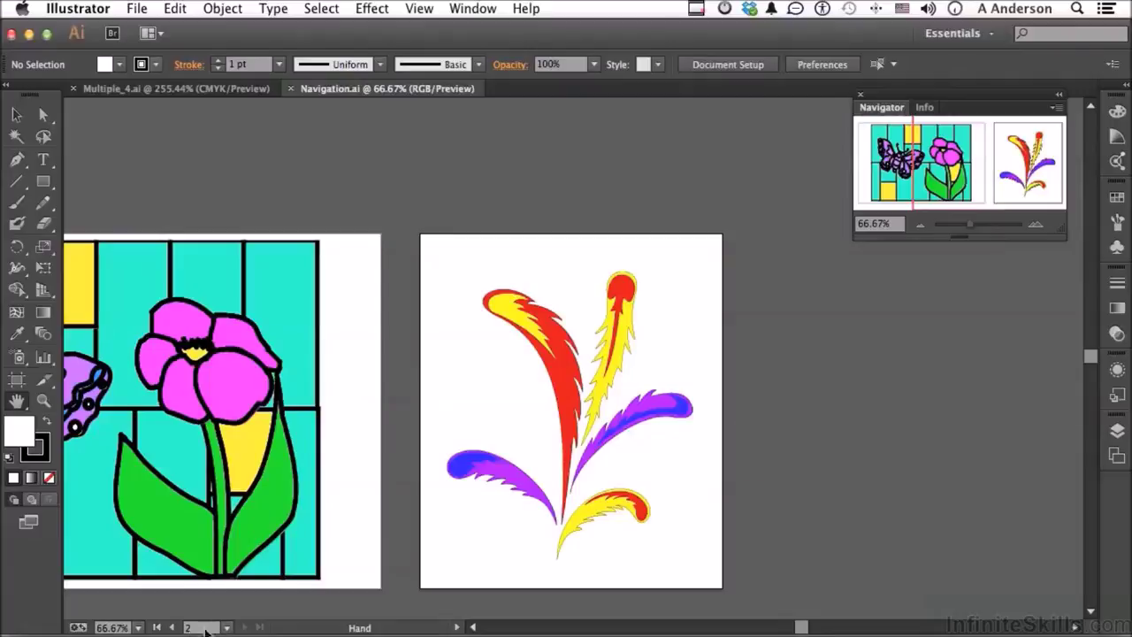
Go to artboard 1 with the artboard navigation and advance to artboard 2
click(228, 627)
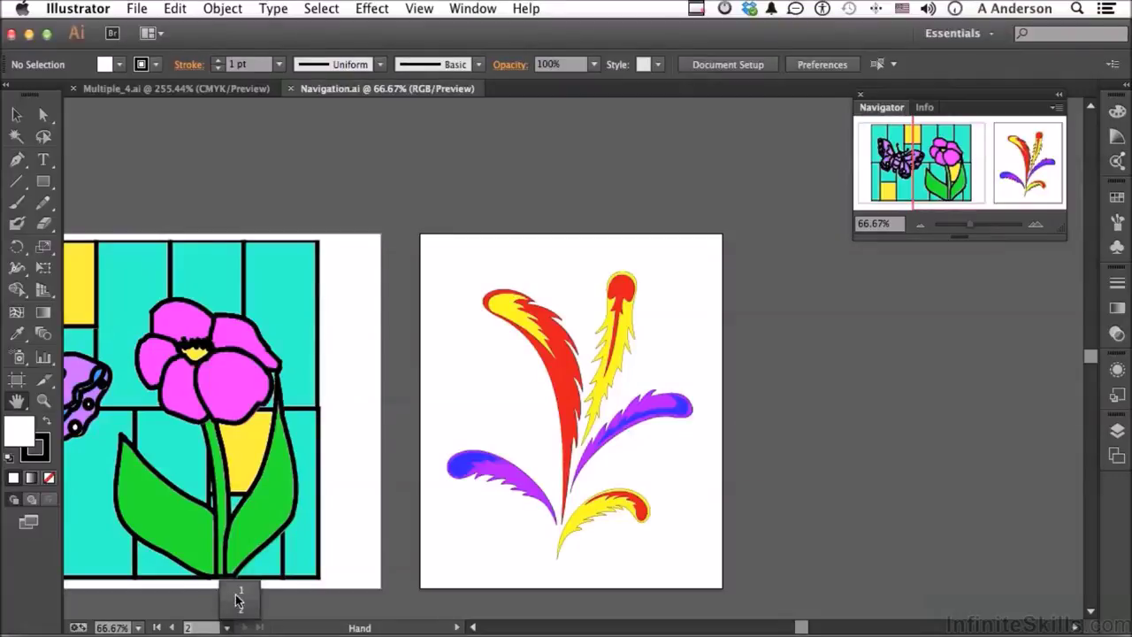
click(236, 592)
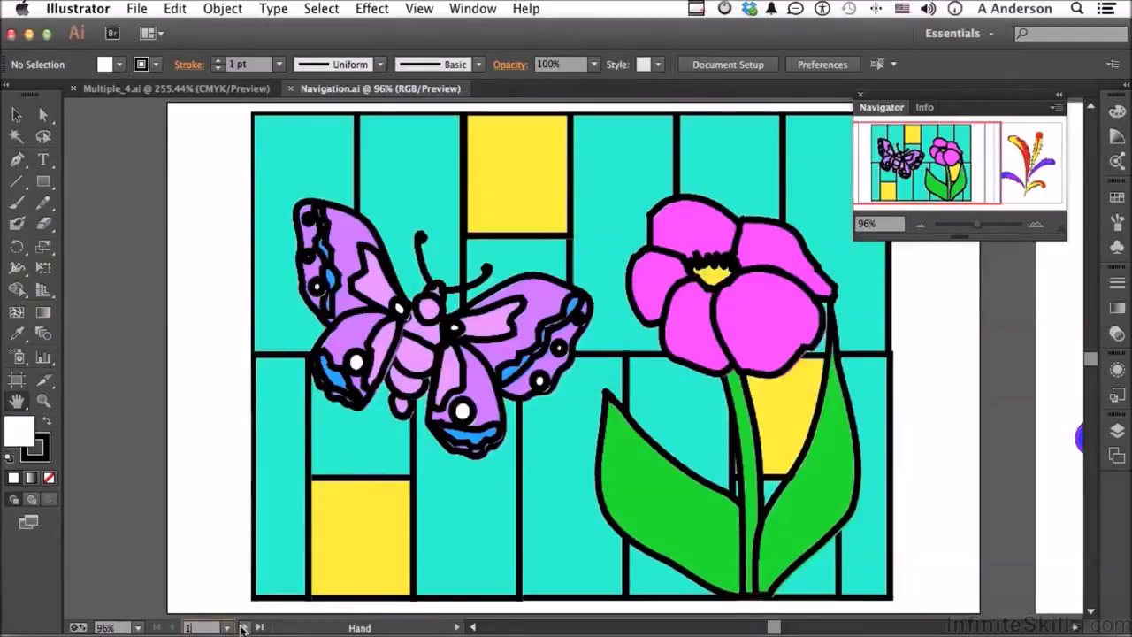
click(244, 627)
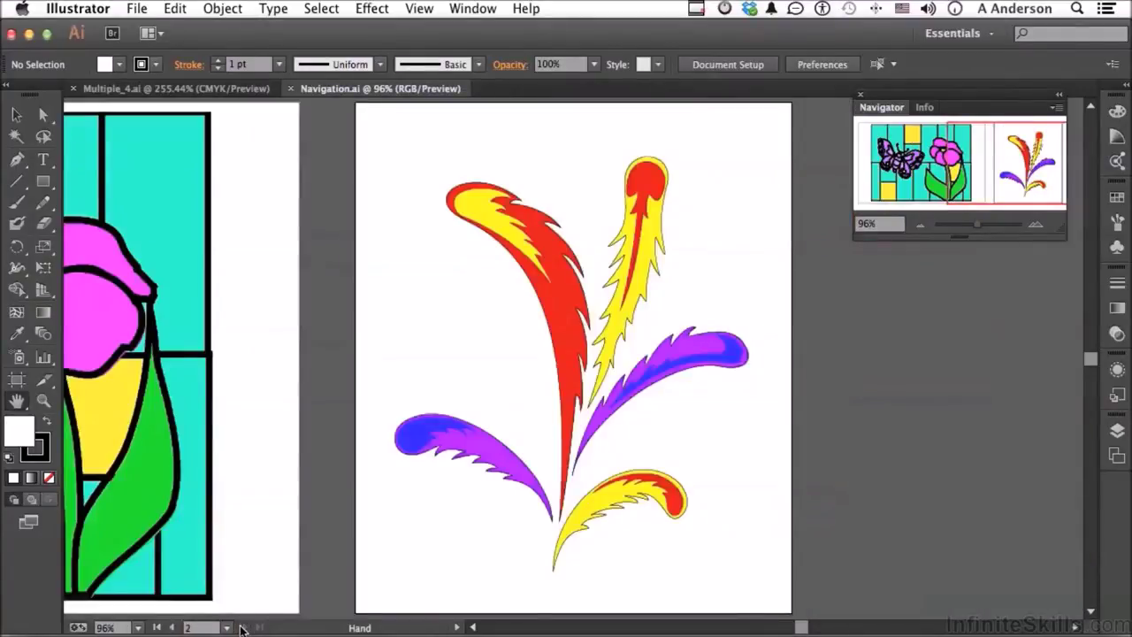